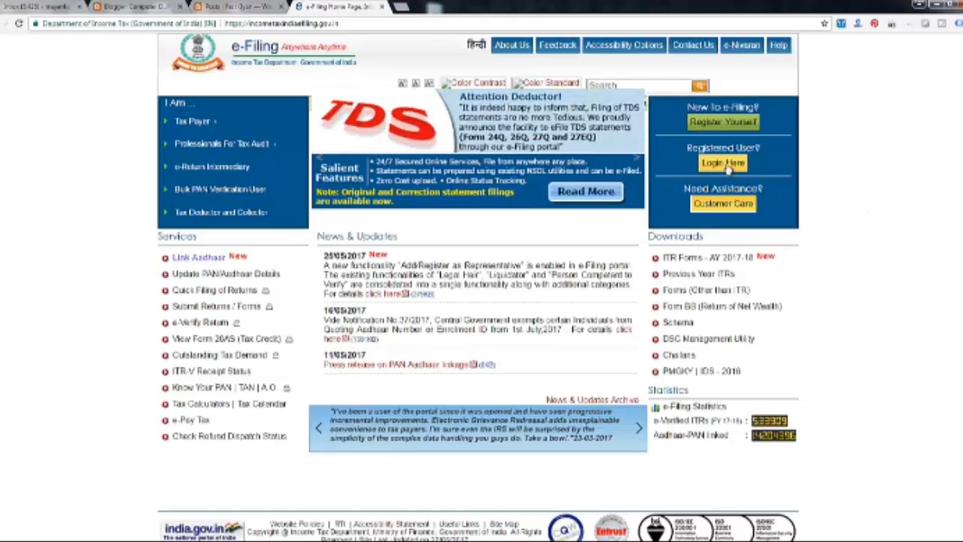
- Log in on the portal's login page with the user ID, password and captcha code
{"action": "left_click", "coordinate": [727, 165]}
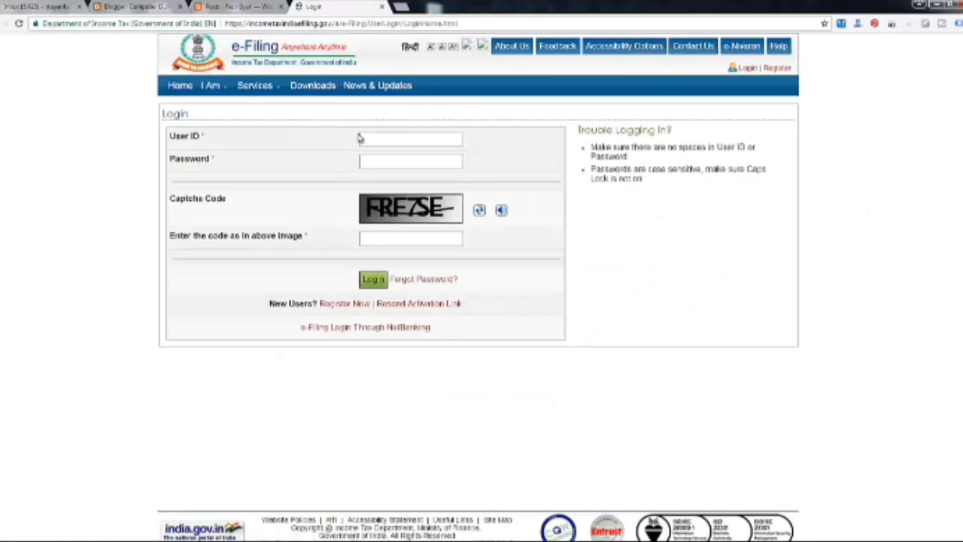
{"action": "left_click", "coordinate": [392, 134]}
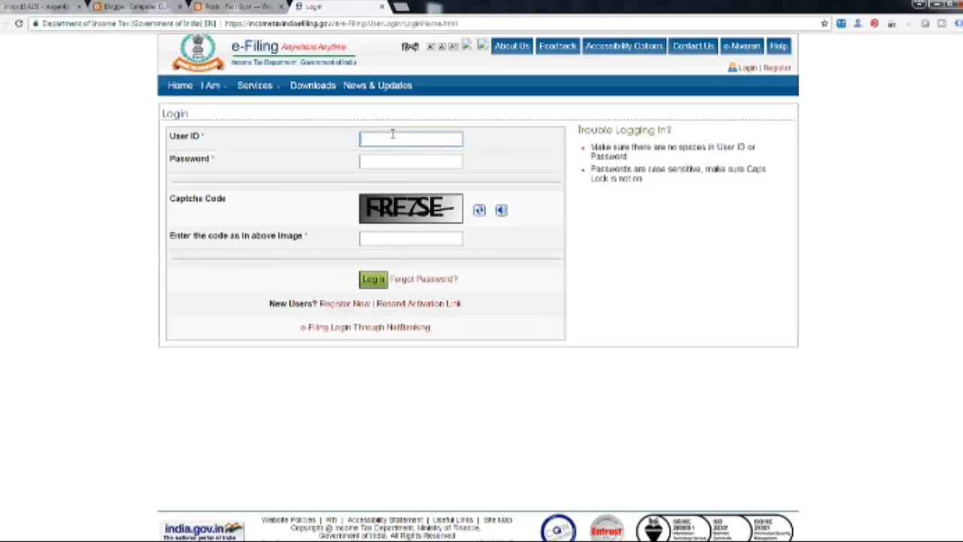
{"action": "type", "text": "bjs"}
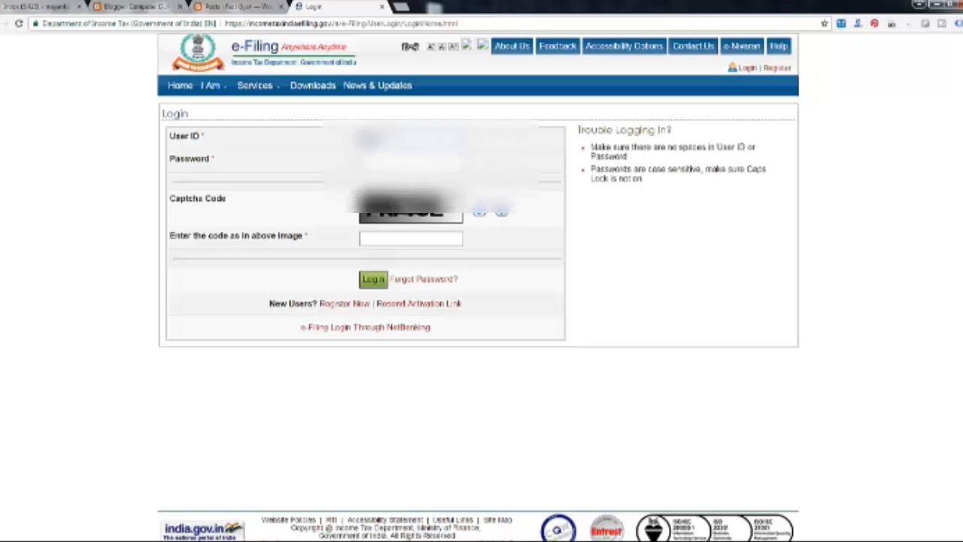
{"action": "type", "text": "•••"}
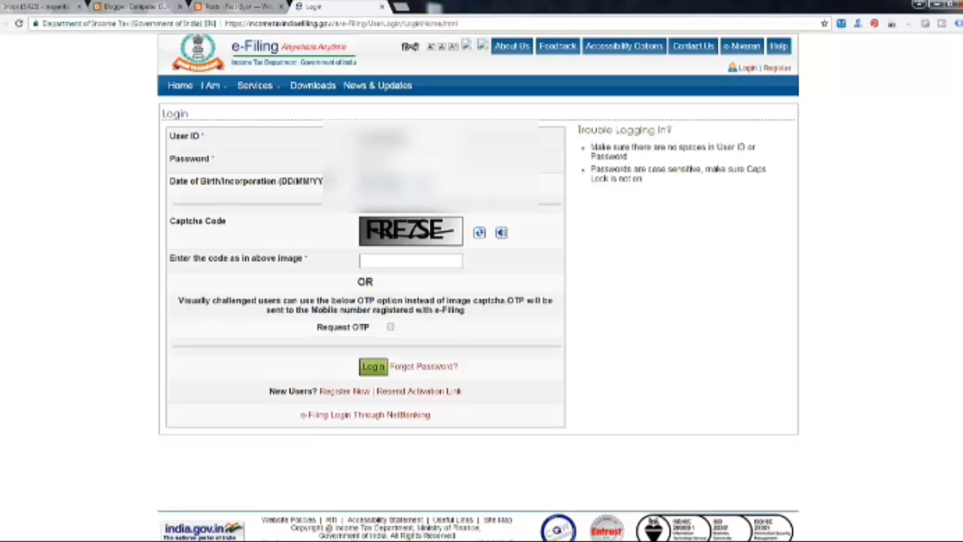
{"action": "left_click", "coordinate": [393, 260]}
{"action": "type", "text": "FRE"}
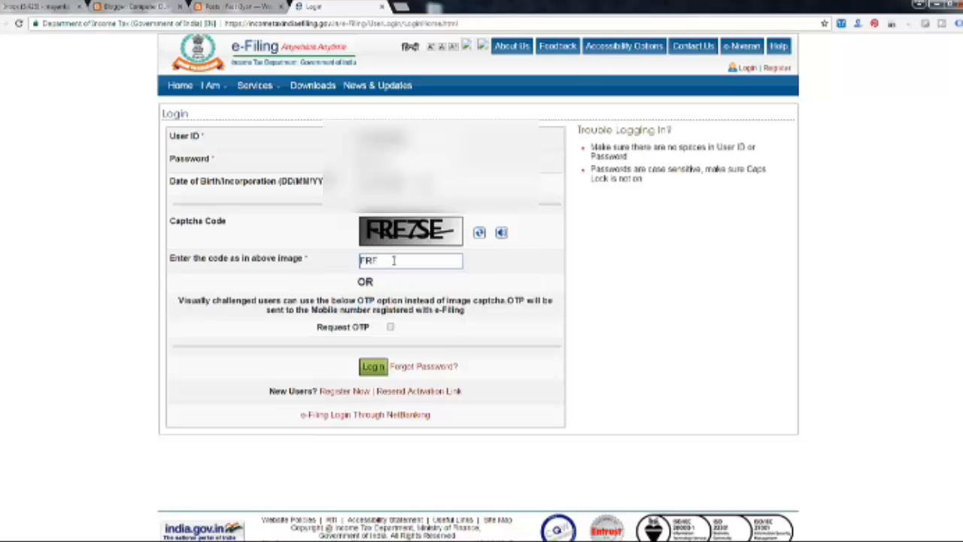
{"action": "type", "text": "7SE"}
{"action": "left_click", "coordinate": [374, 367]}
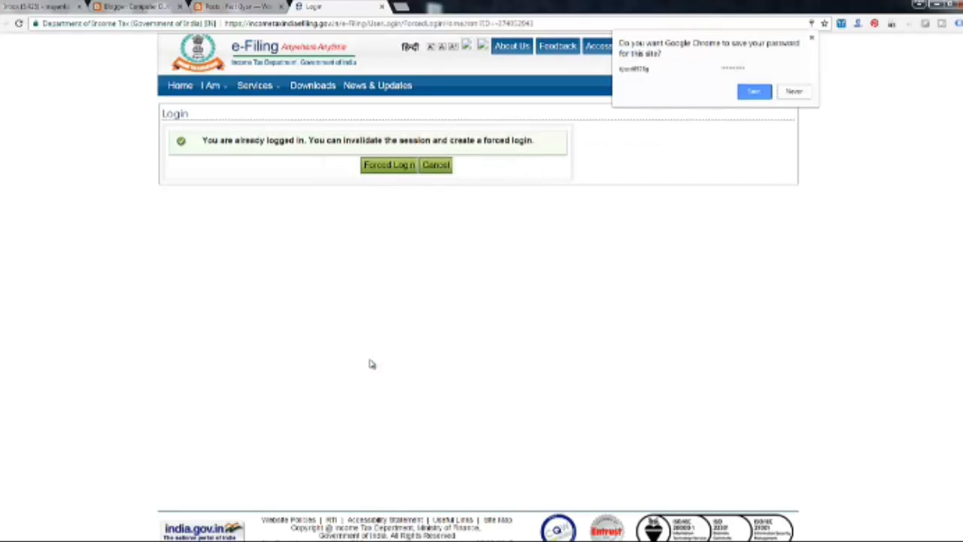
- Force the login and go to e-File > Prepare and Submit Online ITR
{"action": "left_click", "coordinate": [395, 175]}
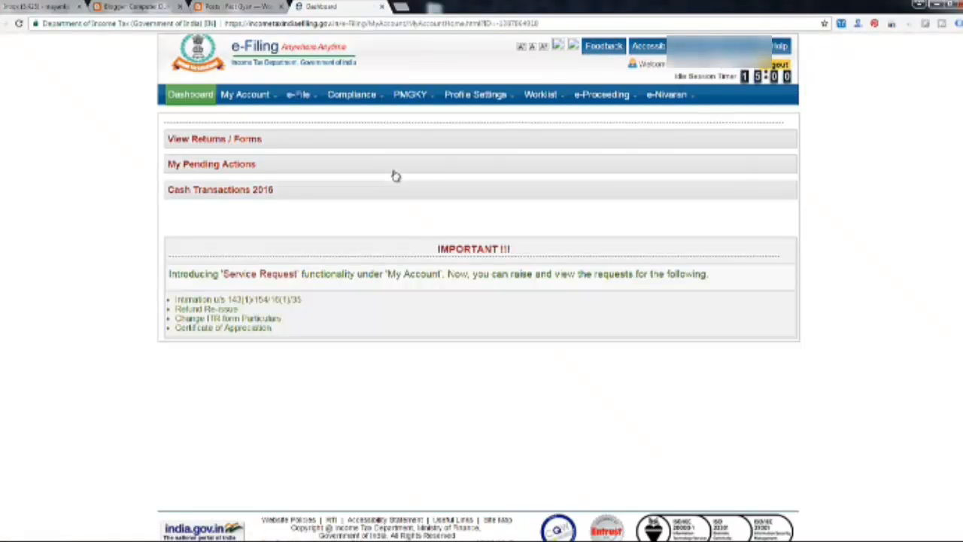
{"action": "left_click", "coordinate": [298, 98]}
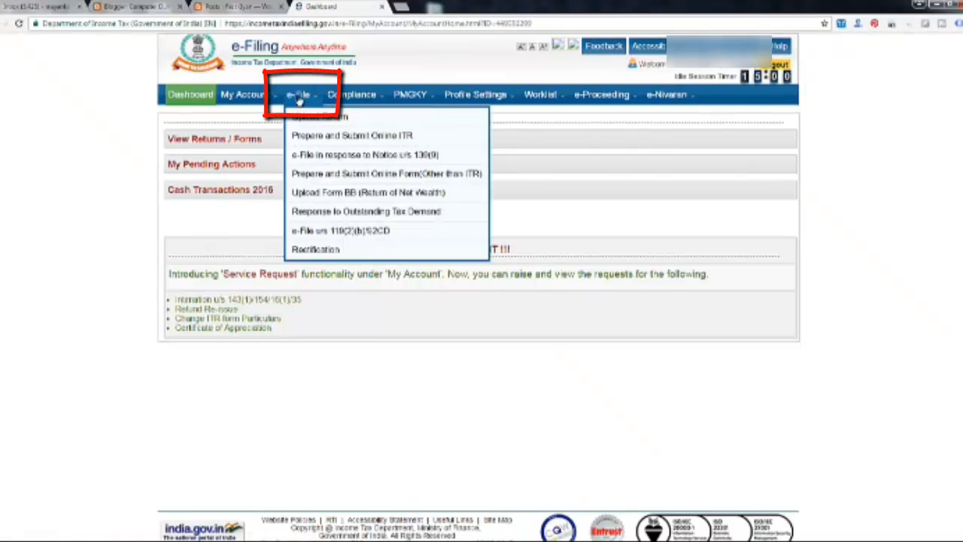
{"action": "left_click", "coordinate": [320, 140]}
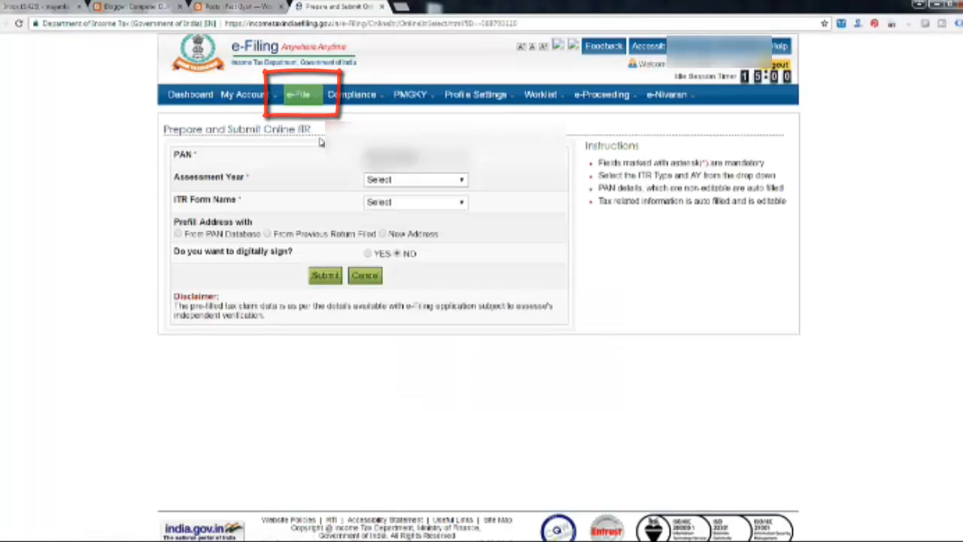
- Choose AY 2017-18, form ITR-1 and address prefill From PAN Database, and submit
{"action": "left_click", "coordinate": [429, 183]}
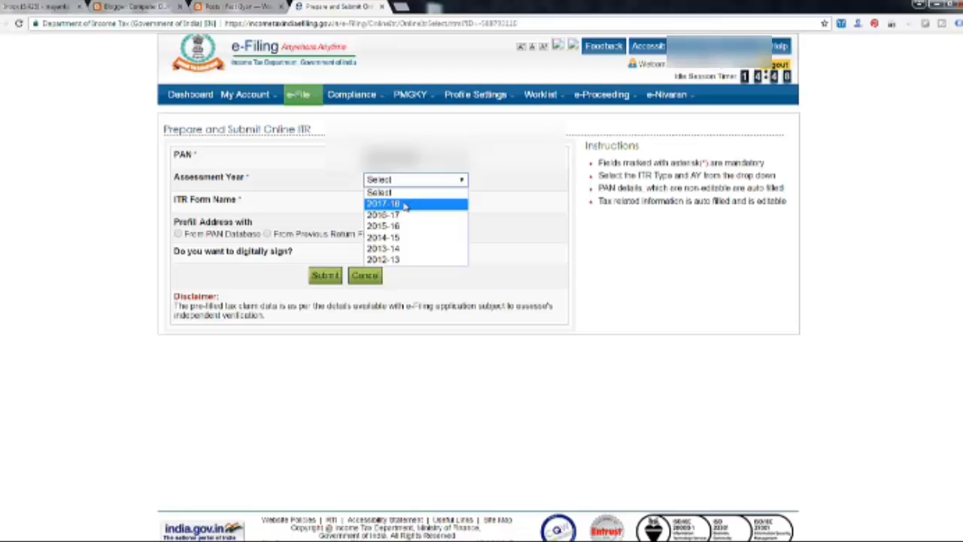
{"action": "left_click", "coordinate": [405, 205]}
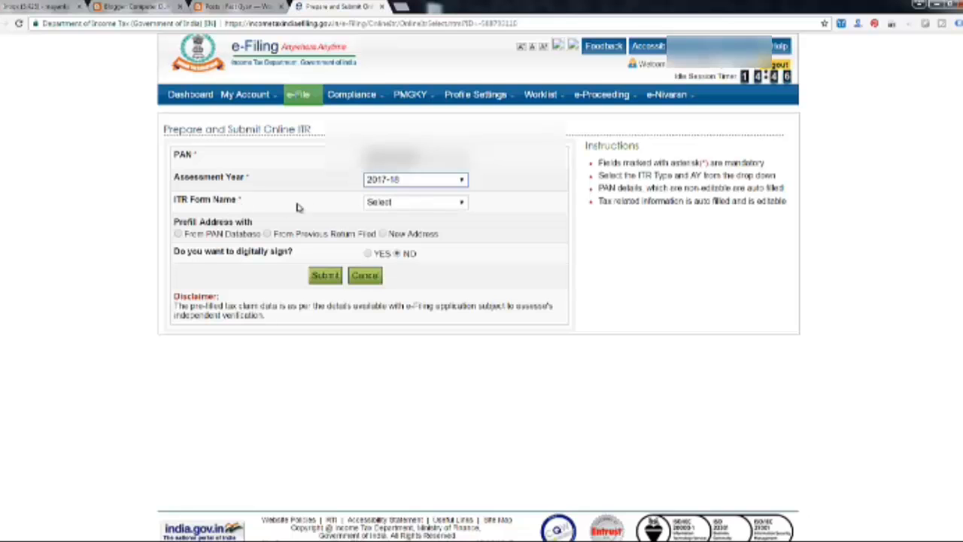
{"action": "left_click", "coordinate": [396, 207]}
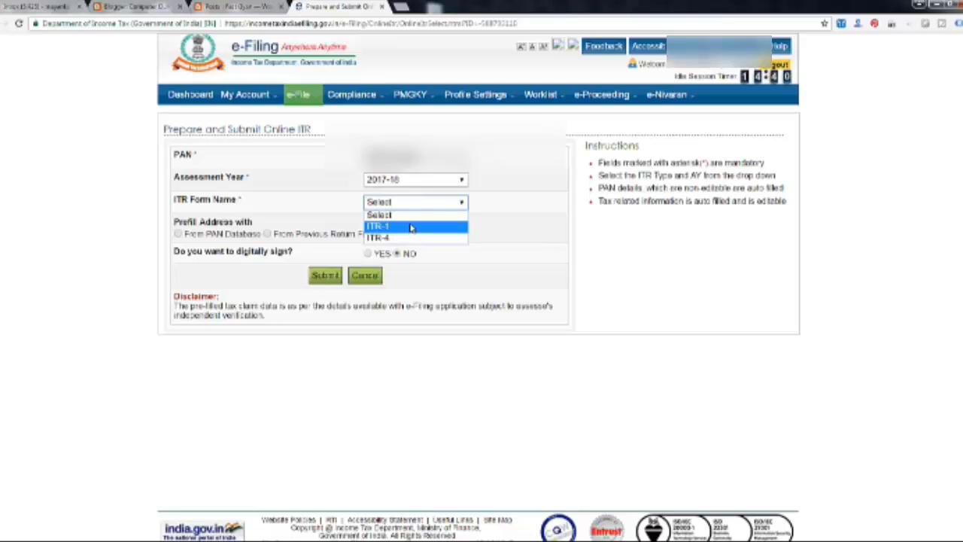
{"action": "left_click", "coordinate": [411, 228]}
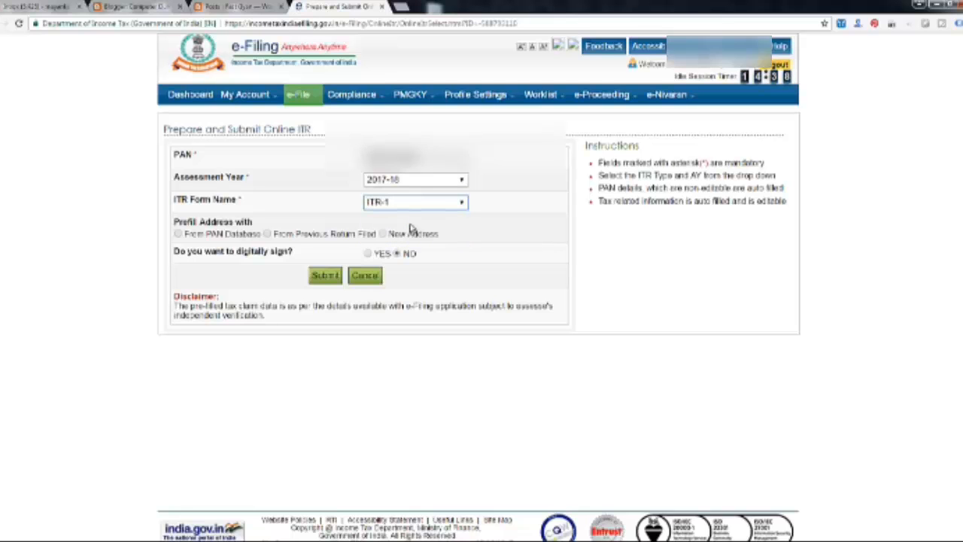
{"action": "left_click", "coordinate": [179, 234]}
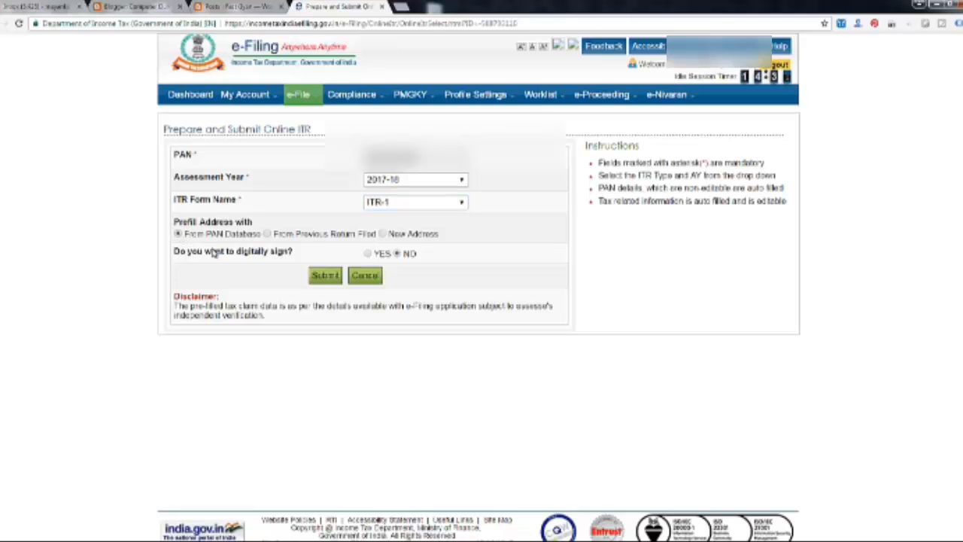
{"action": "left_click", "coordinate": [325, 277]}
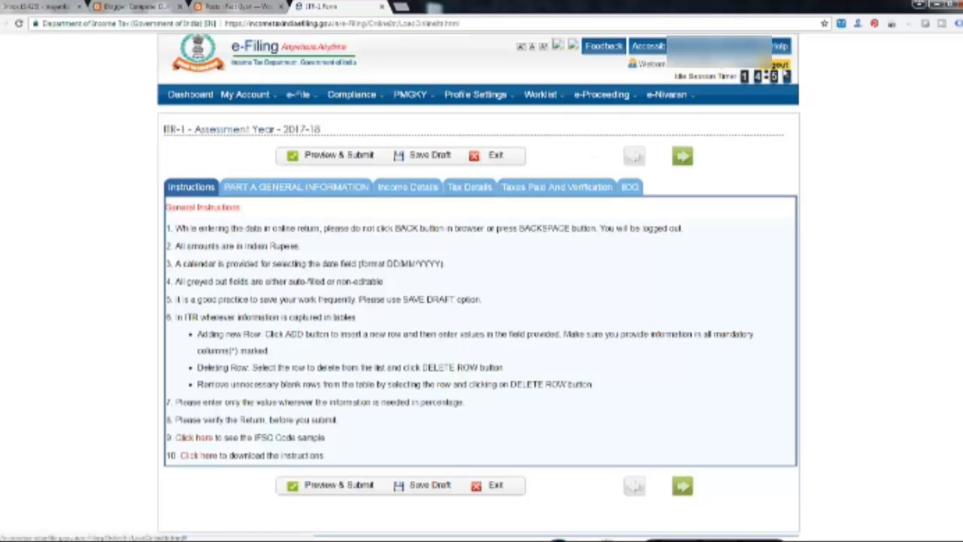
- Open Part A General Information and set employer category to Not Applicable
{"action": "left_click", "coordinate": [283, 188]}
{"action": "scroll", "coordinate": [284, 188], "scroll_direction": "down", "scroll_amount": 1}
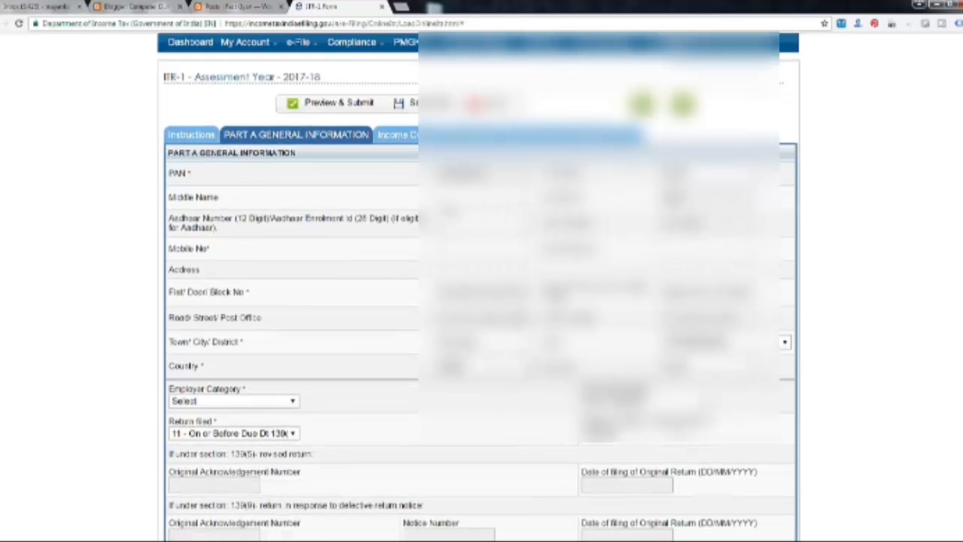
{"action": "scroll", "coordinate": [481, 286], "scroll_direction": "up", "scroll_amount": 1}
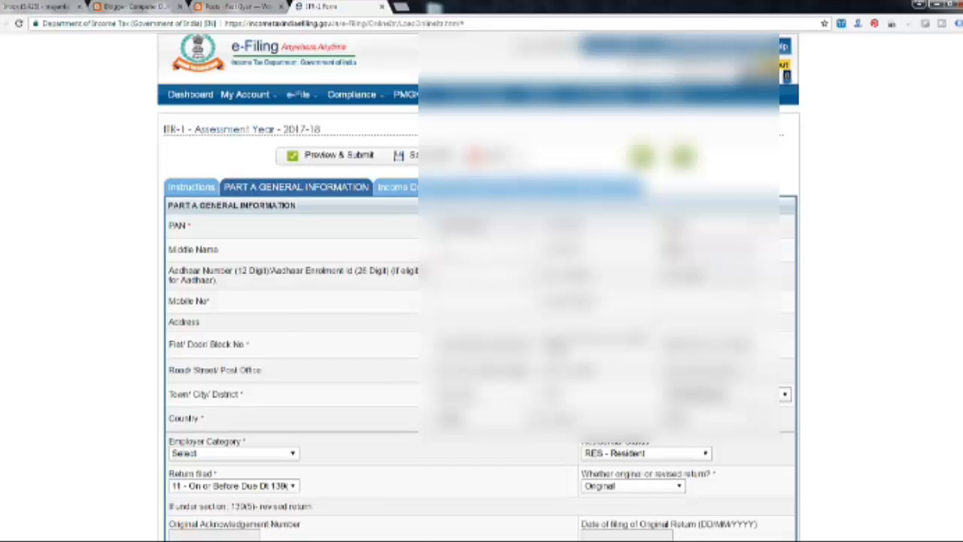
{"action": "scroll", "coordinate": [308, 205], "scroll_direction": "down", "scroll_amount": 1}
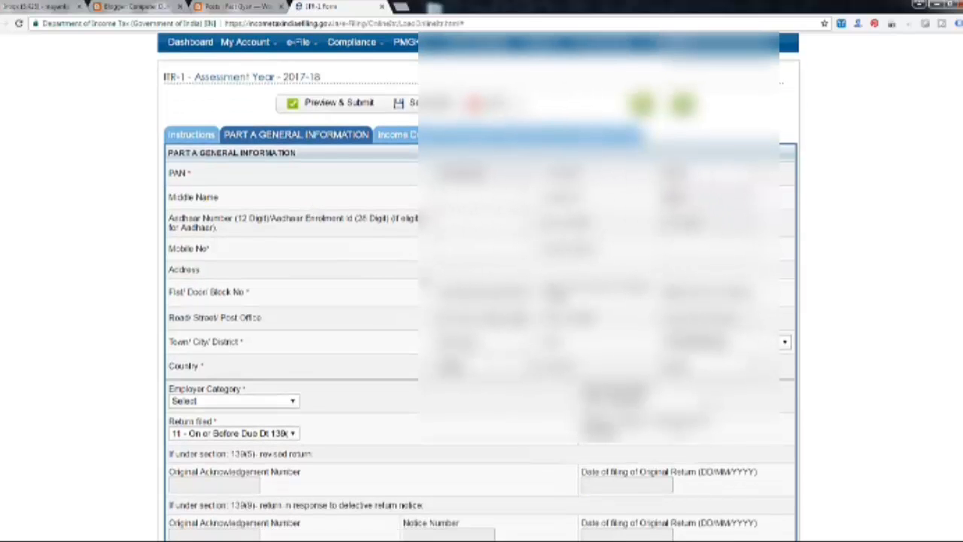
{"action": "scroll", "coordinate": [462, 275], "scroll_direction": "down", "scroll_amount": 2}
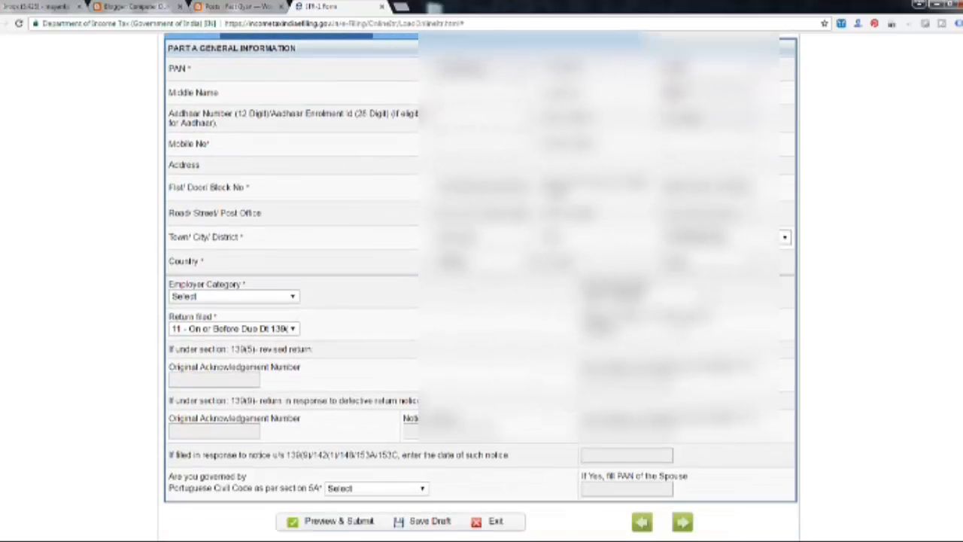
{"action": "left_click", "coordinate": [240, 297]}
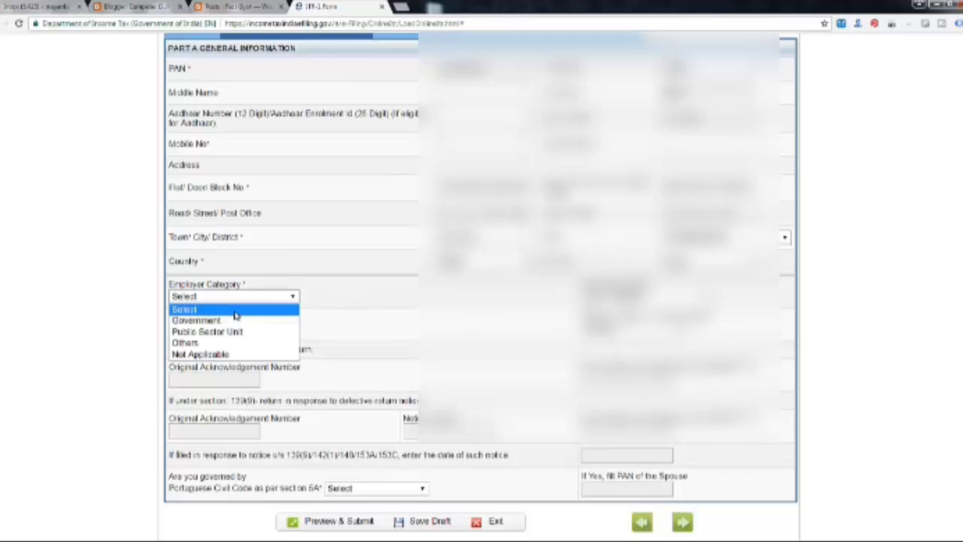
{"action": "left_click", "coordinate": [229, 358]}
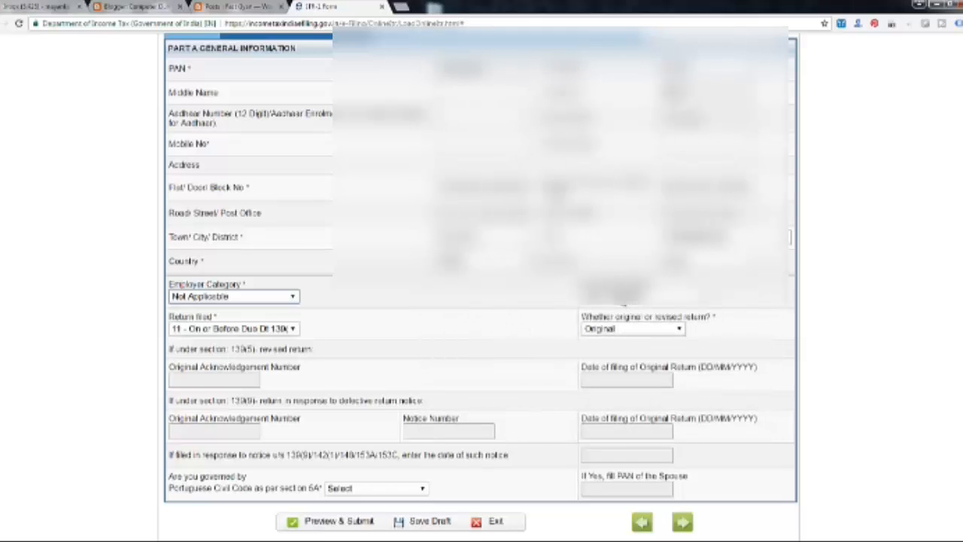
- Keep the return marked Original and reconfirm employer category Not Applicable
{"action": "left_click", "coordinate": [626, 328]}
{"action": "left_click", "coordinate": [624, 318]}
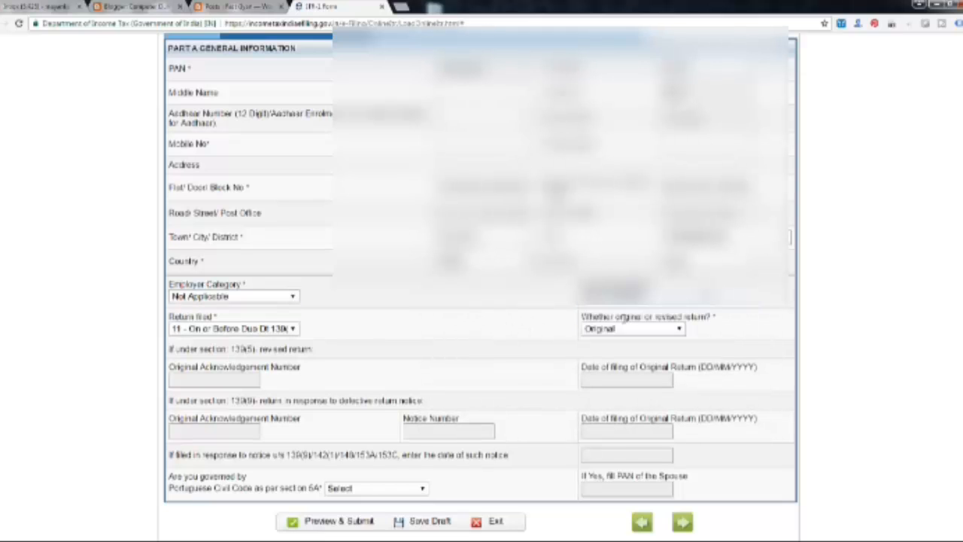
{"action": "left_click", "coordinate": [269, 330]}
{"action": "left_click", "coordinate": [268, 347]}
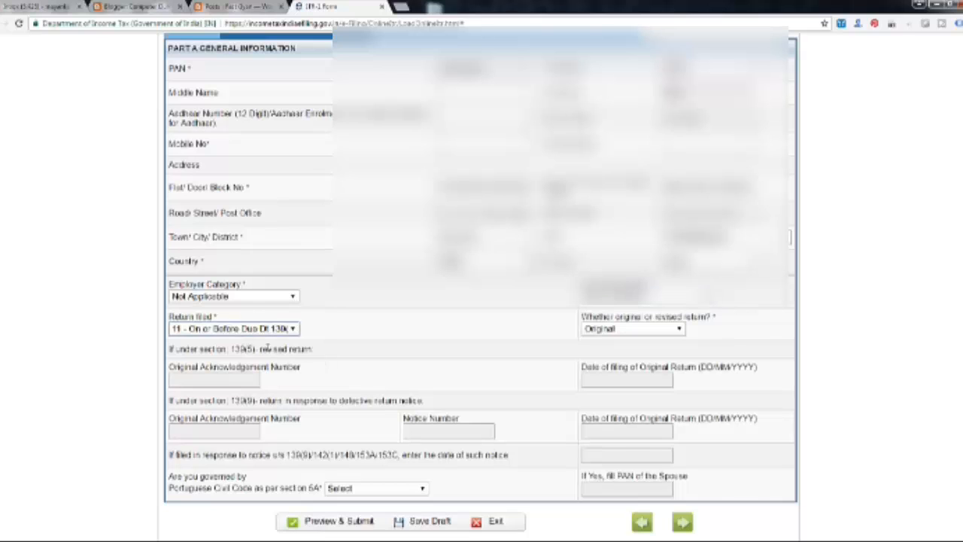
{"action": "left_click", "coordinate": [237, 298]}
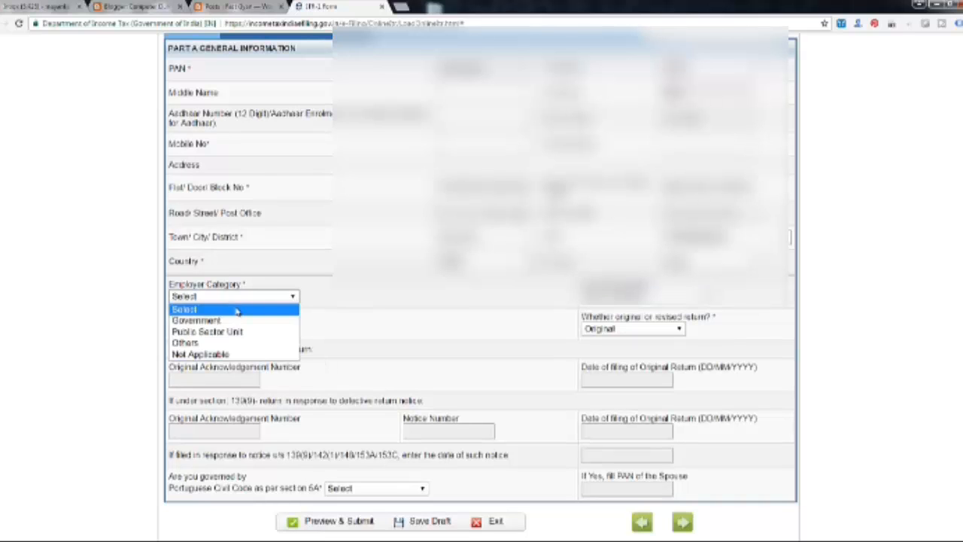
{"action": "left_click", "coordinate": [228, 355]}
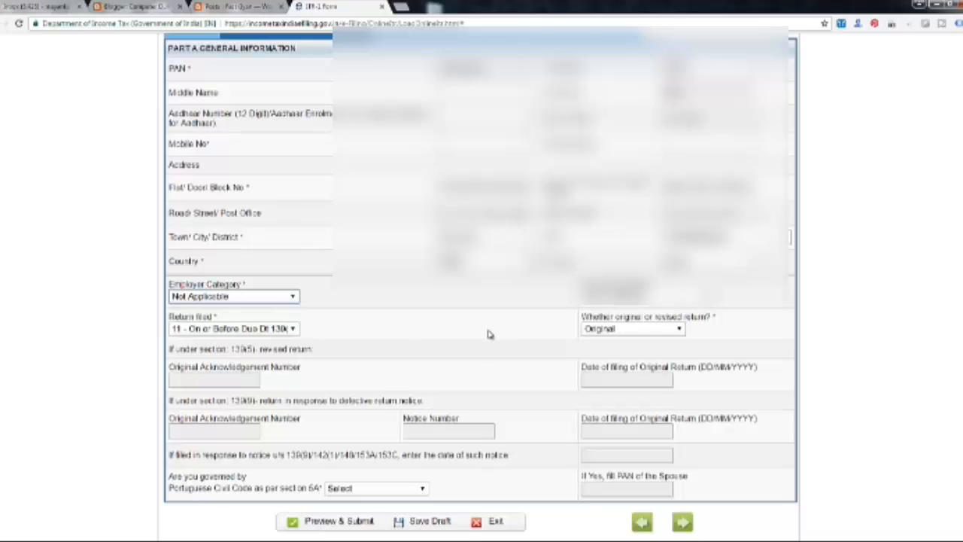
- Set the residential status to RES - Resident
{"action": "left_click", "coordinate": [632, 304]}
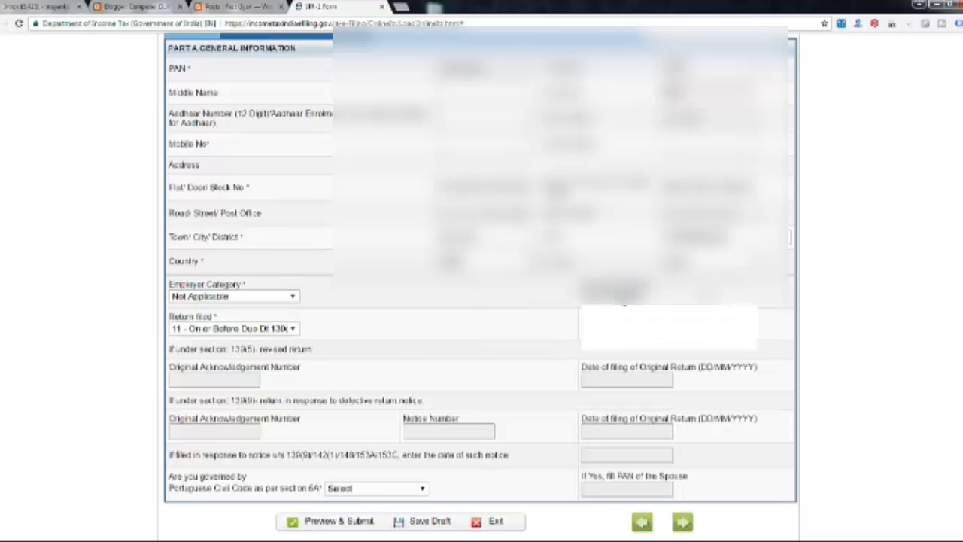
{"action": "left_click", "coordinate": [631, 321]}
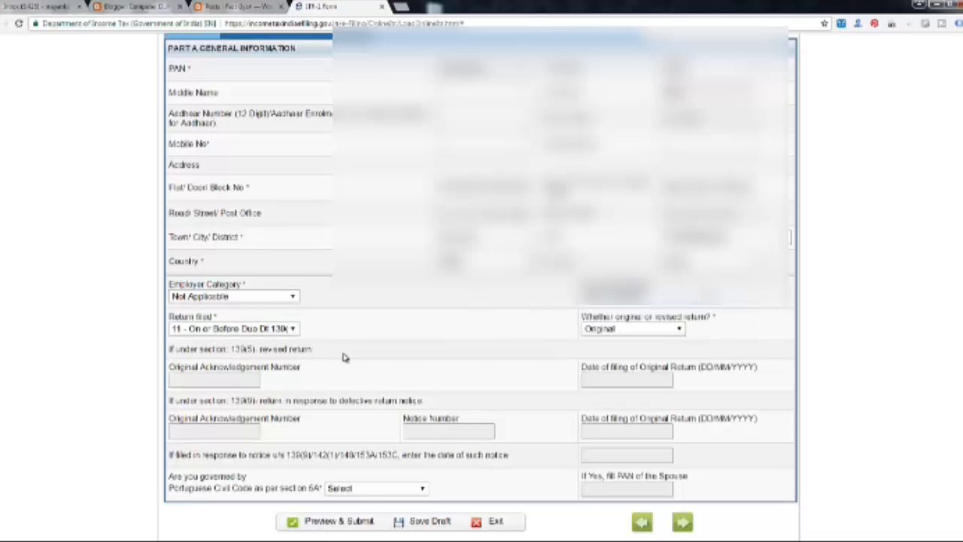
{"action": "left_click", "coordinate": [245, 332]}
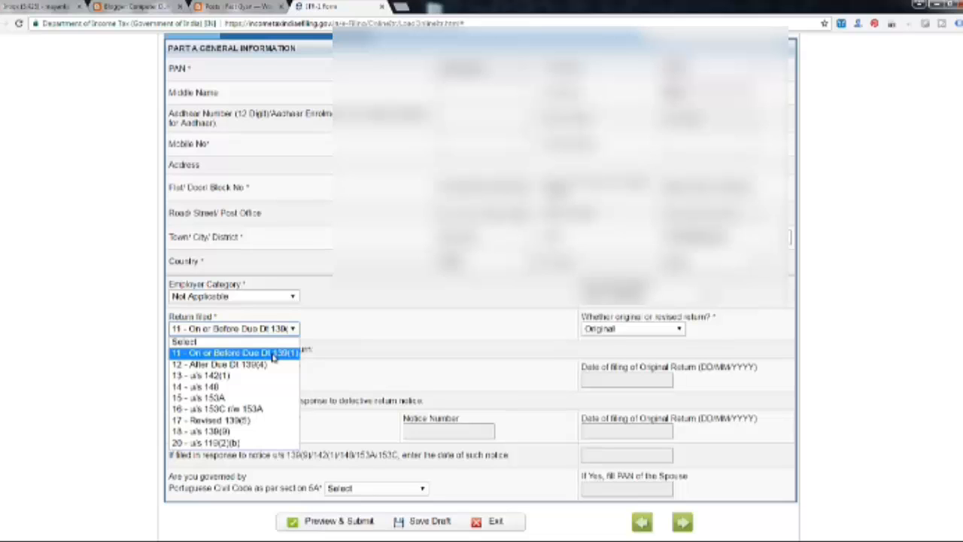
- Keep Return filed as option 11, leaving residential status as Resident
{"action": "left_click", "coordinate": [273, 356]}
{"action": "left_click", "coordinate": [625, 294]}
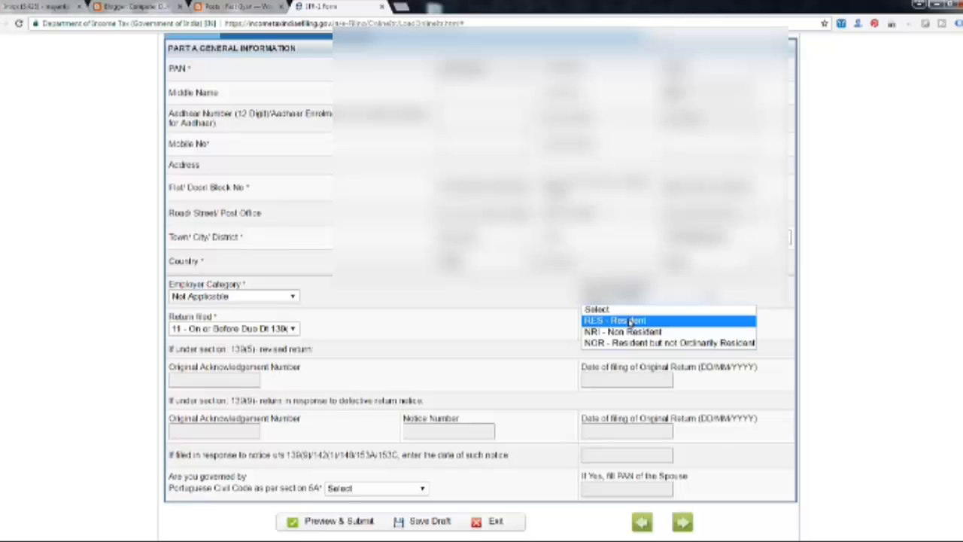
{"action": "left_click", "coordinate": [630, 322]}
{"action": "left_click", "coordinate": [271, 329]}
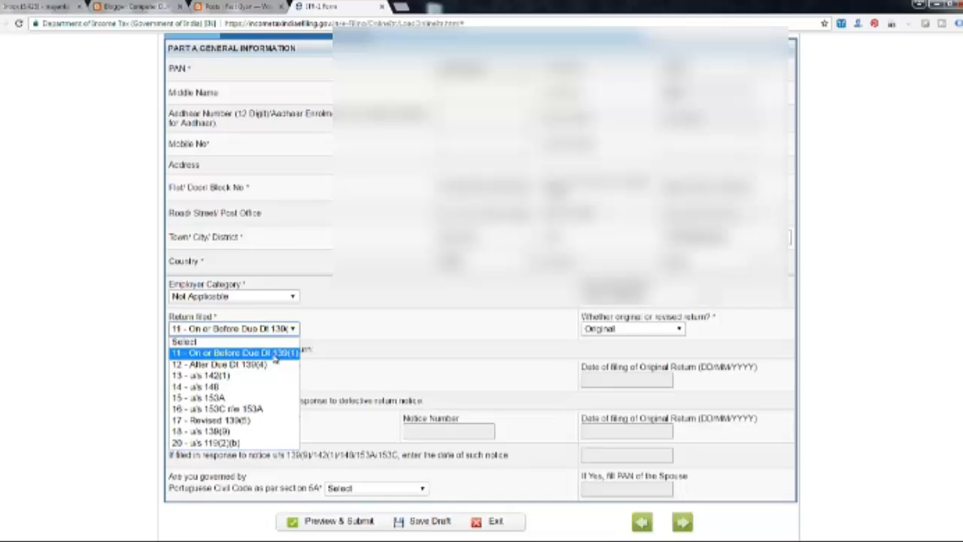
{"action": "left_click", "coordinate": [271, 353]}
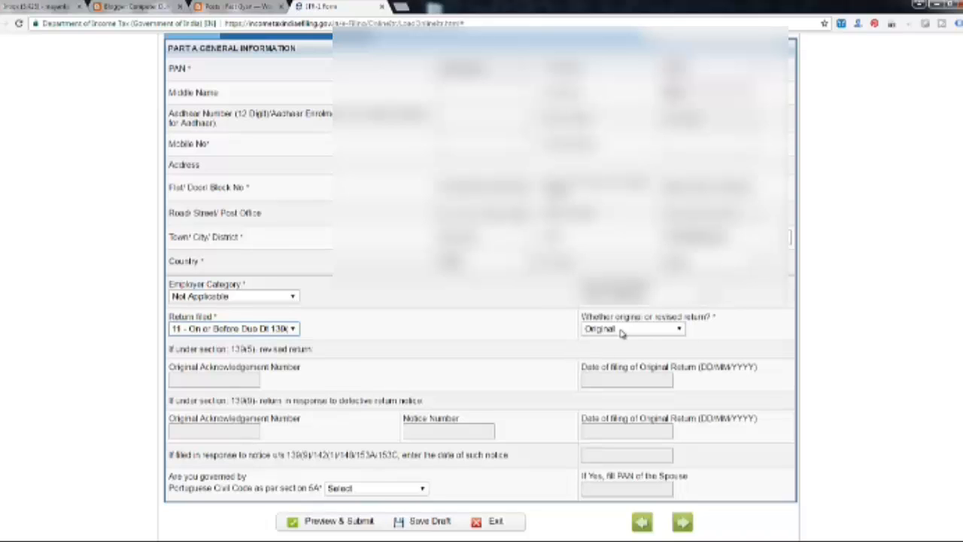
- Answer No to the Portuguese Civil Code question
{"action": "scroll", "coordinate": [654, 333], "scroll_direction": "down", "scroll_amount": 1}
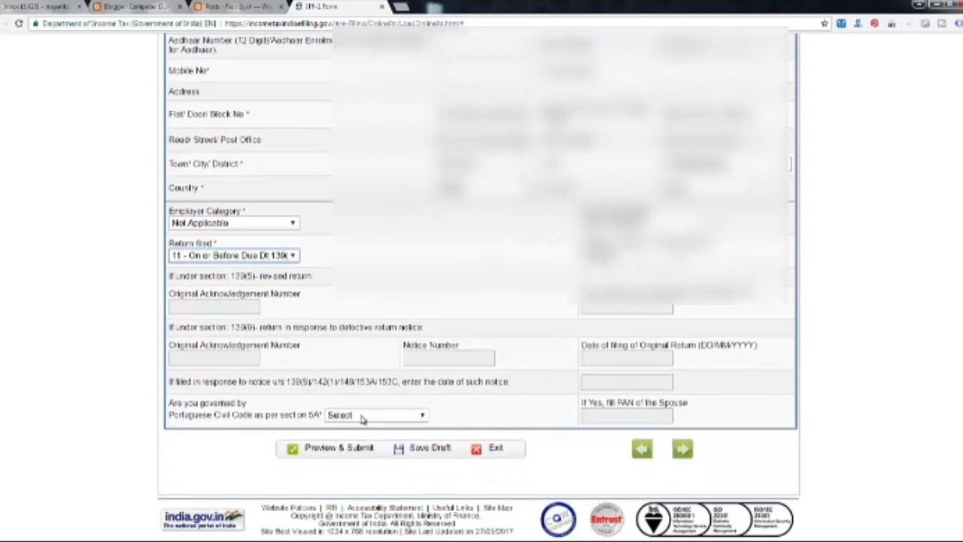
{"action": "left_click", "coordinate": [361, 415]}
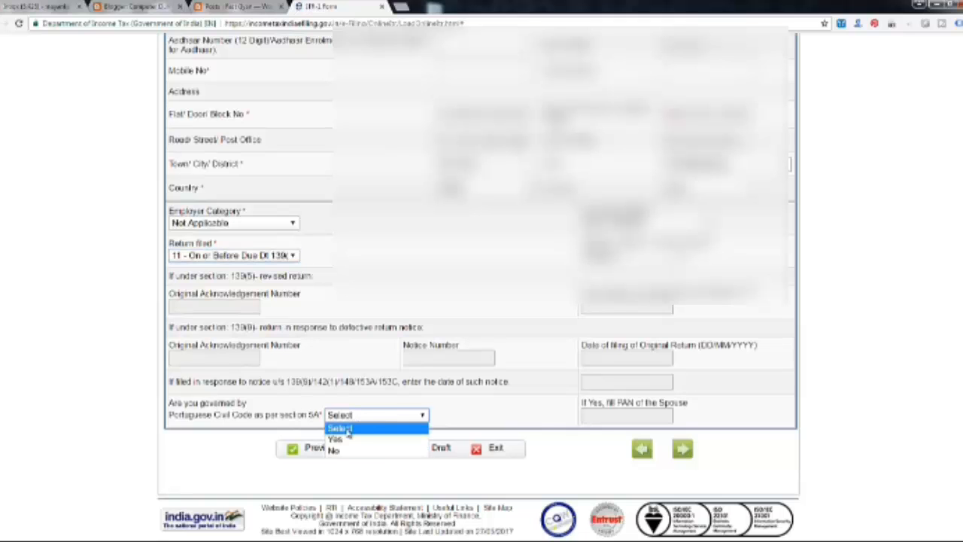
{"action": "left_click", "coordinate": [334, 452]}
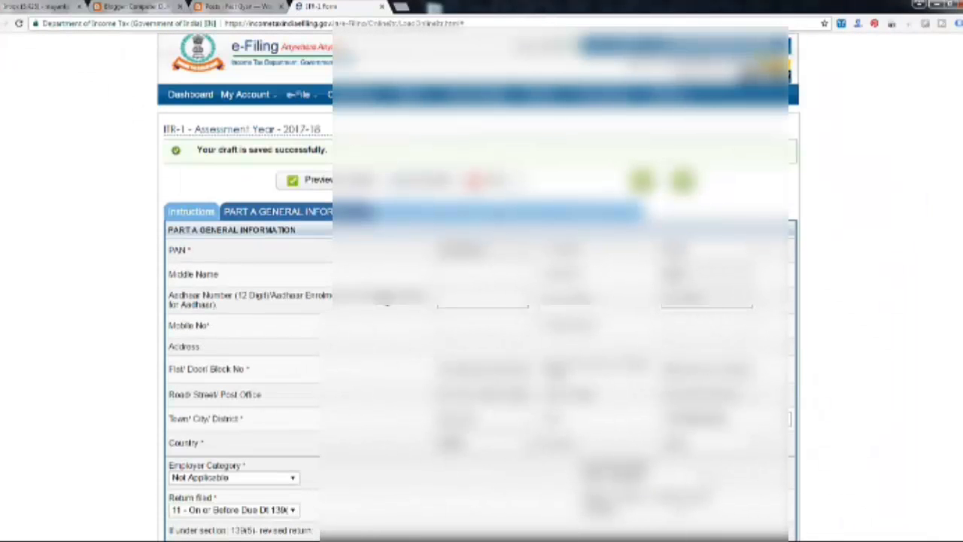
- Open Income Details and check the B1 salary, house property type and B3 other-sources fields
{"action": "left_click", "coordinate": [408, 212]}
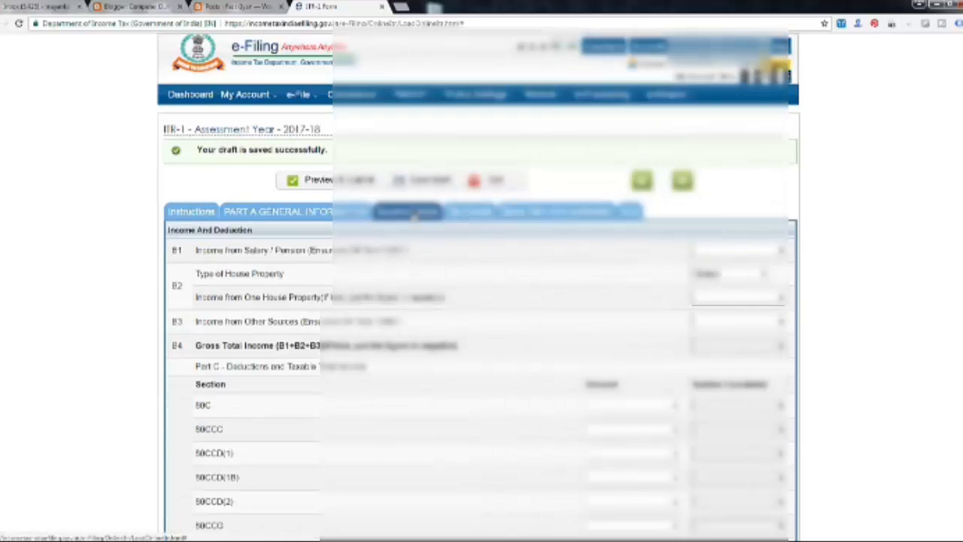
{"action": "left_click", "coordinate": [753, 251]}
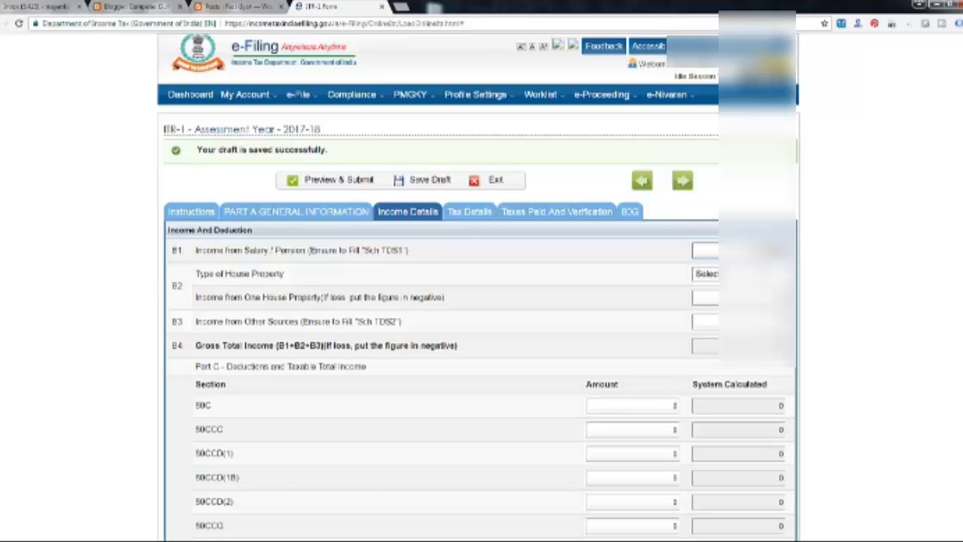
{"action": "left_click", "coordinate": [706, 274]}
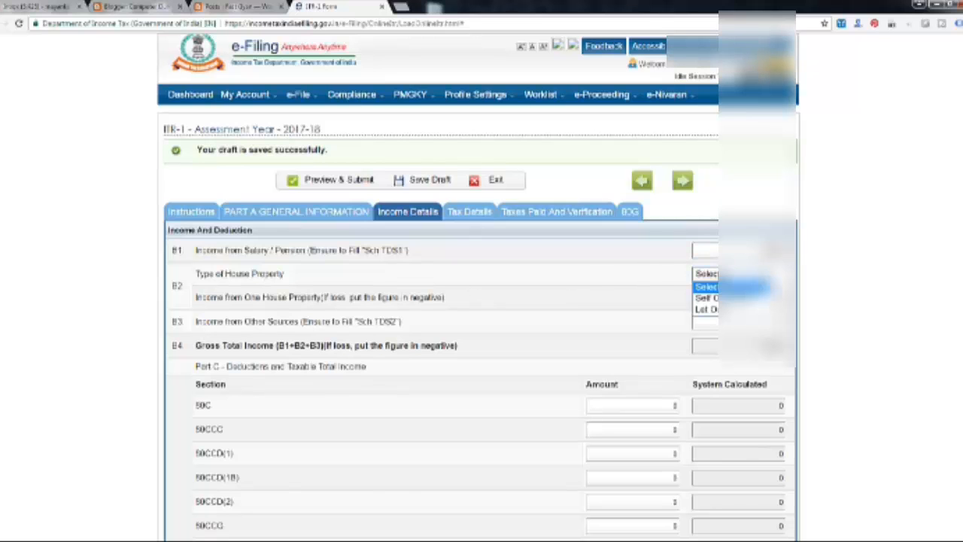
{"action": "left_click", "coordinate": [602, 278]}
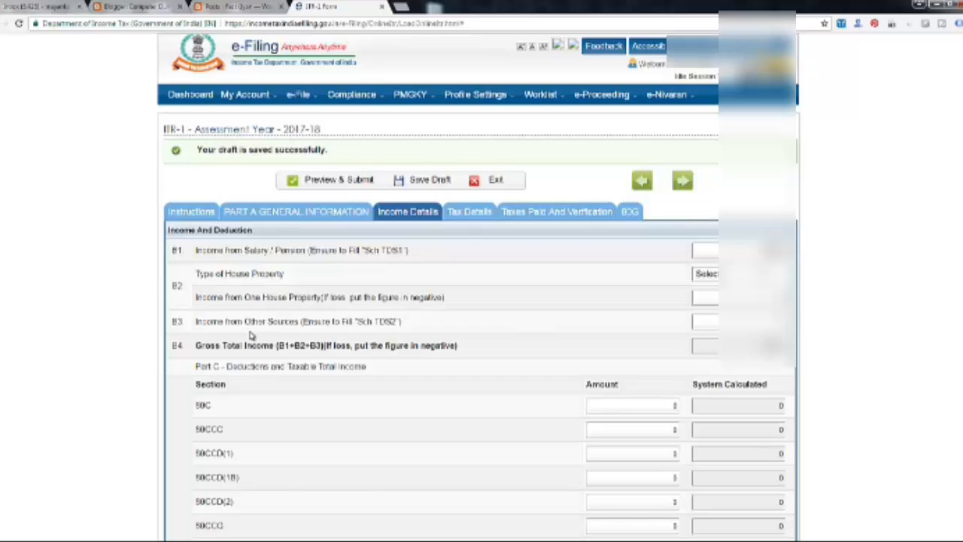
{"action": "left_click", "coordinate": [704, 322]}
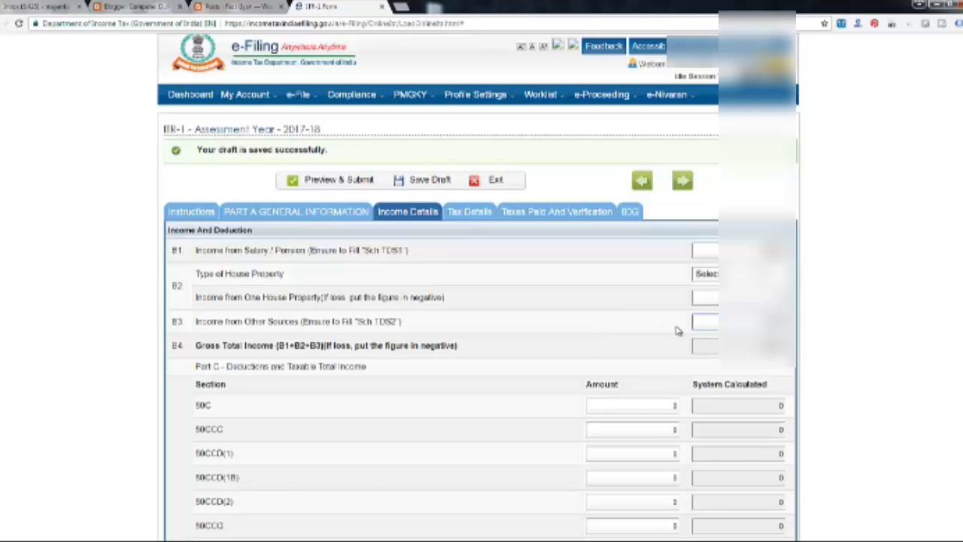
- Review the 80C and other deduction fields down to the Part D tax computation
{"action": "scroll", "coordinate": [680, 331], "scroll_direction": "down", "scroll_amount": 1}
{"action": "left_click", "coordinate": [635, 354]}
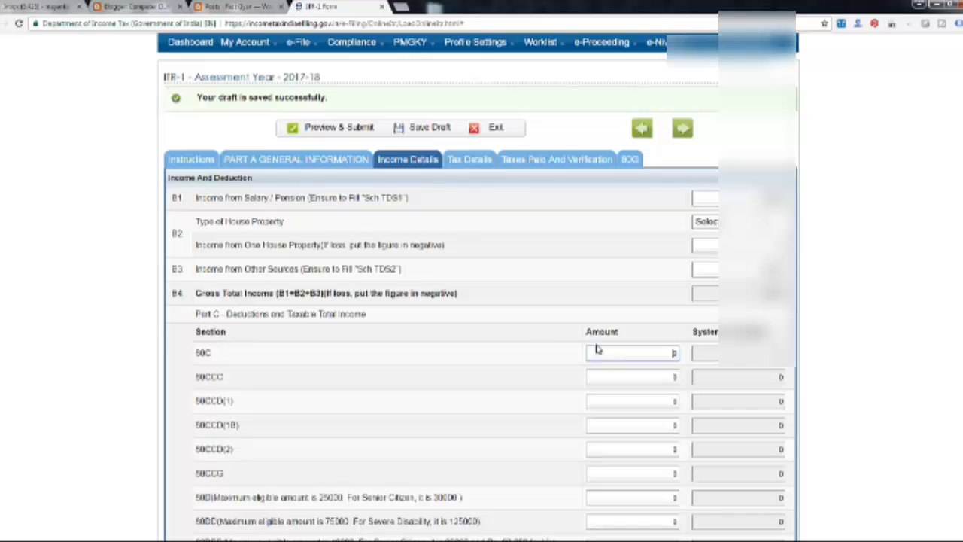
{"action": "scroll", "coordinate": [595, 350], "scroll_direction": "down", "scroll_amount": 1}
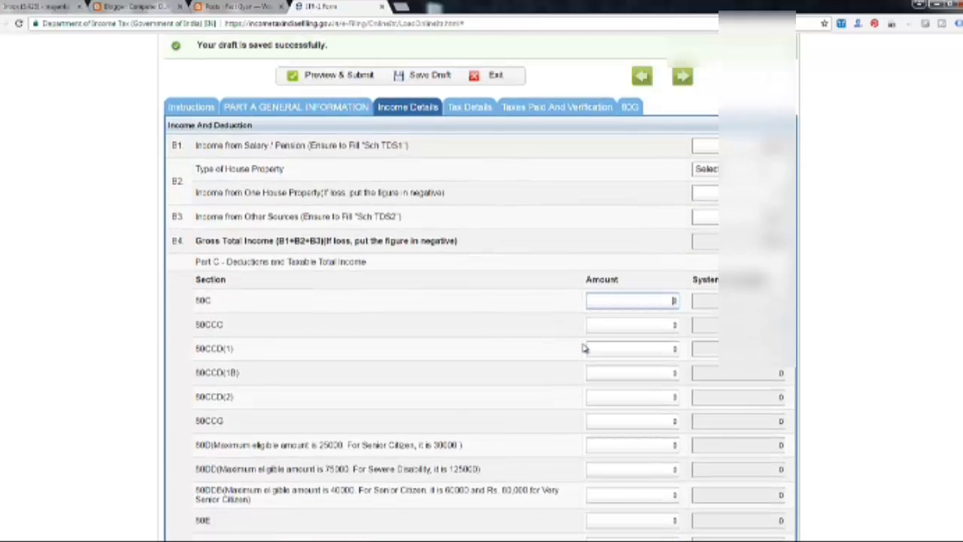
{"action": "scroll", "coordinate": [584, 348], "scroll_direction": "down", "scroll_amount": 2}
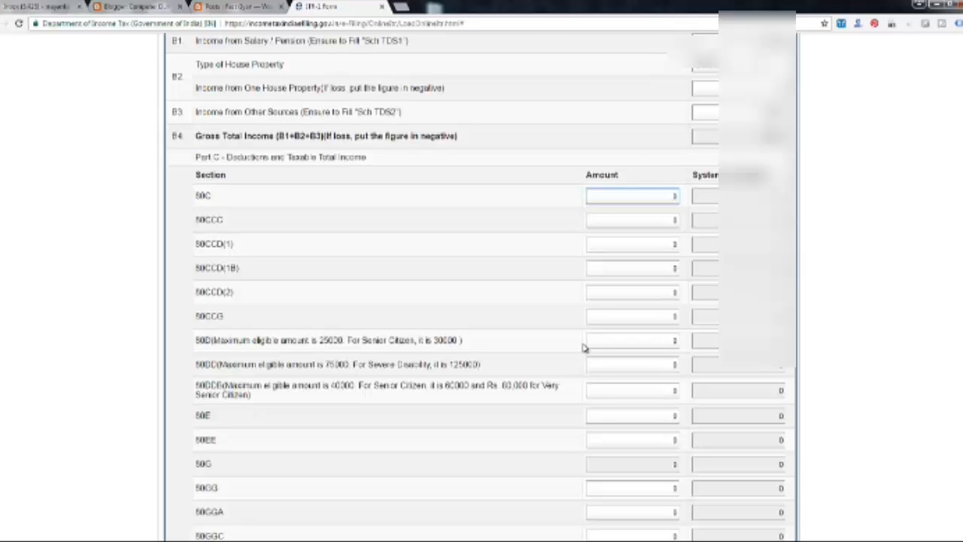
{"action": "scroll", "coordinate": [529, 299], "scroll_direction": "up", "scroll_amount": 1}
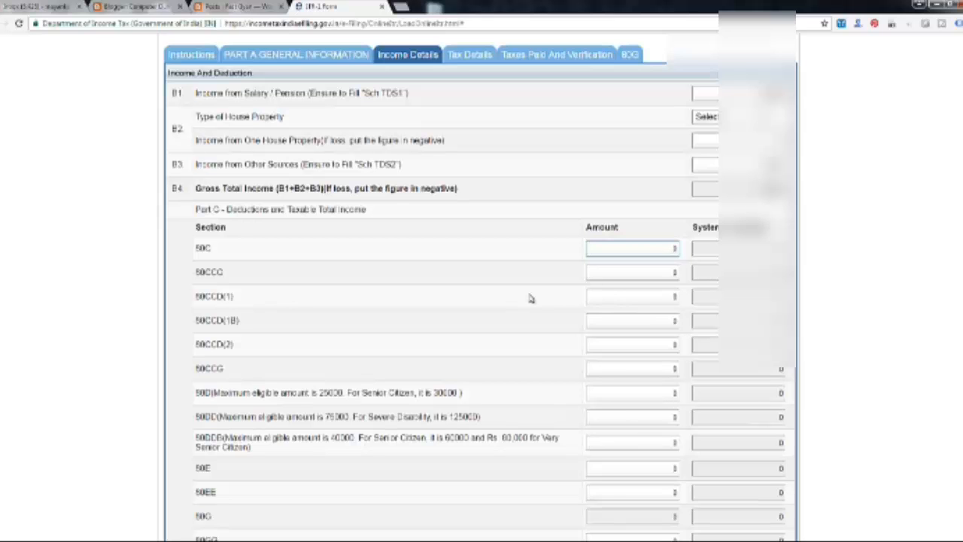
{"action": "scroll", "coordinate": [531, 300], "scroll_direction": "down", "scroll_amount": 2}
{"action": "scroll", "coordinate": [531, 271], "scroll_direction": "up", "scroll_amount": 1}
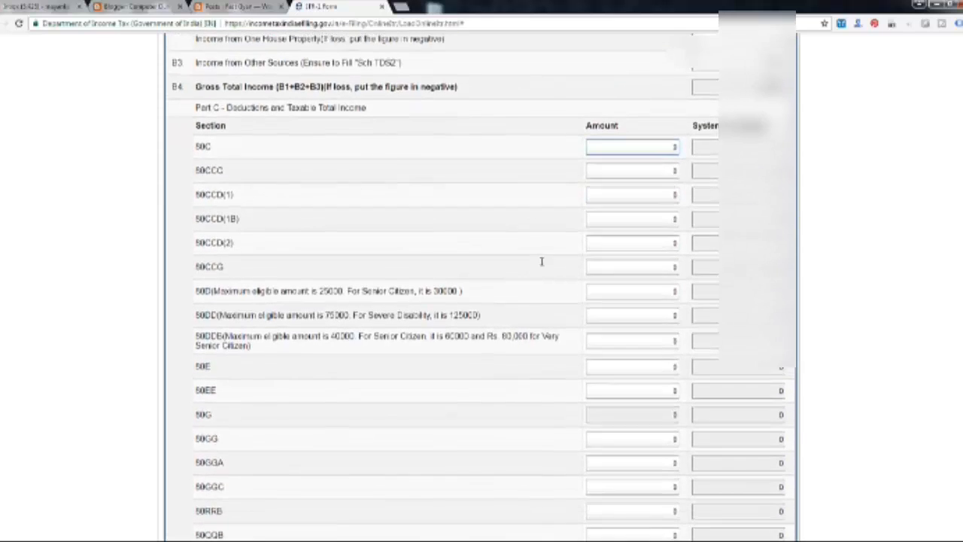
{"action": "scroll", "coordinate": [671, 249], "scroll_direction": "up", "scroll_amount": 1}
{"action": "scroll", "coordinate": [651, 279], "scroll_direction": "down", "scroll_amount": 4}
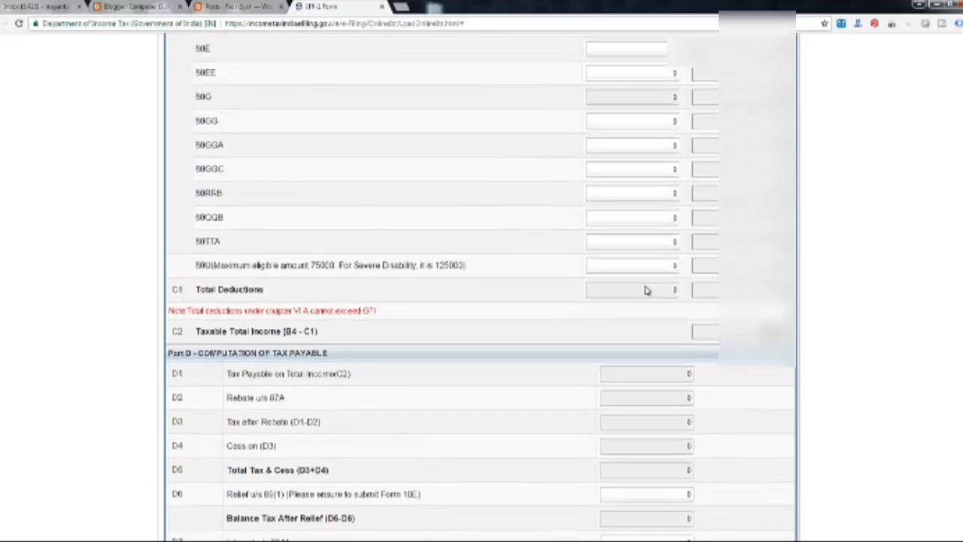
{"action": "scroll", "coordinate": [645, 290], "scroll_direction": "down", "scroll_amount": 3}
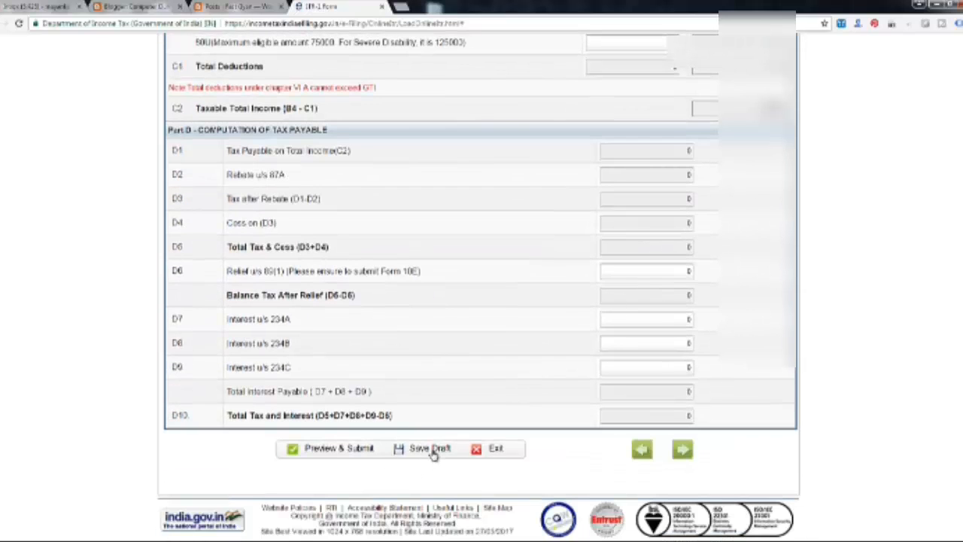
- Save the return as a draft from the Income Details tab
{"action": "left_click", "coordinate": [431, 452]}
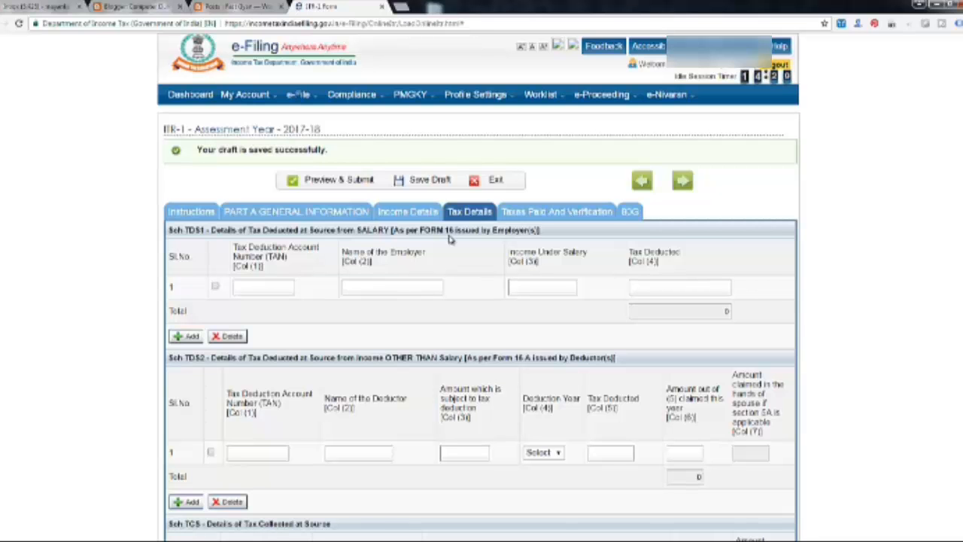
- Open Taxes Paid and Verification and bring the D14 bank account table into view
{"action": "left_click", "coordinate": [545, 218]}
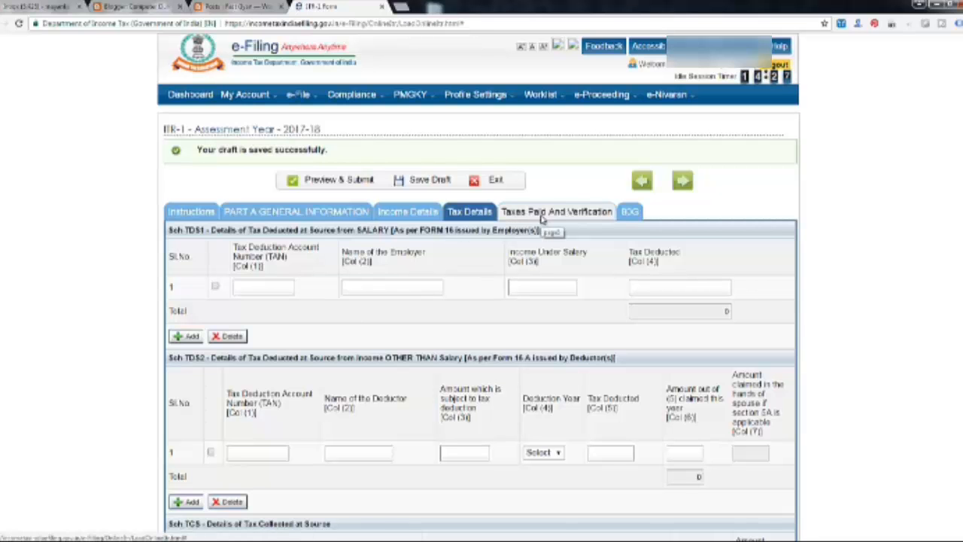
{"action": "scroll", "coordinate": [545, 218], "scroll_direction": "down", "scroll_amount": 1}
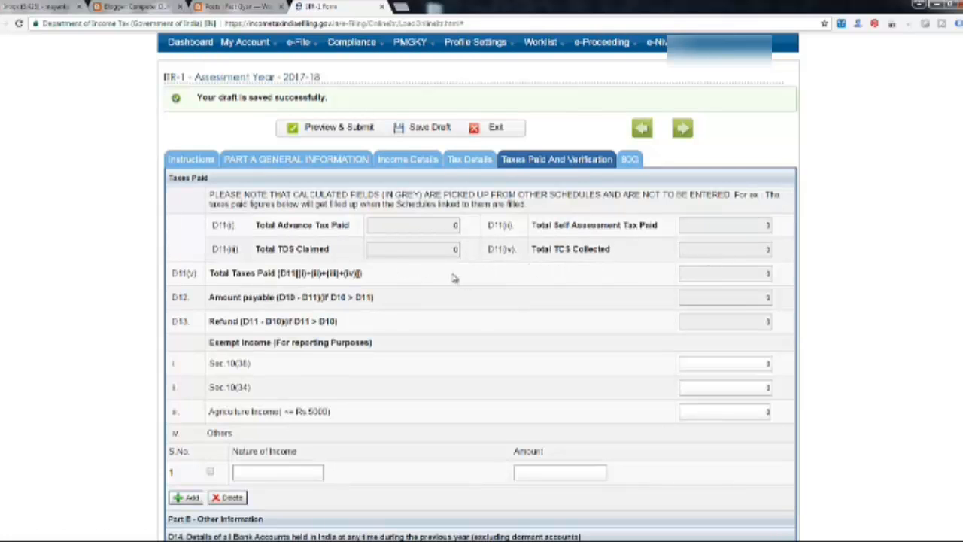
{"action": "scroll", "coordinate": [454, 279], "scroll_direction": "down", "scroll_amount": 4}
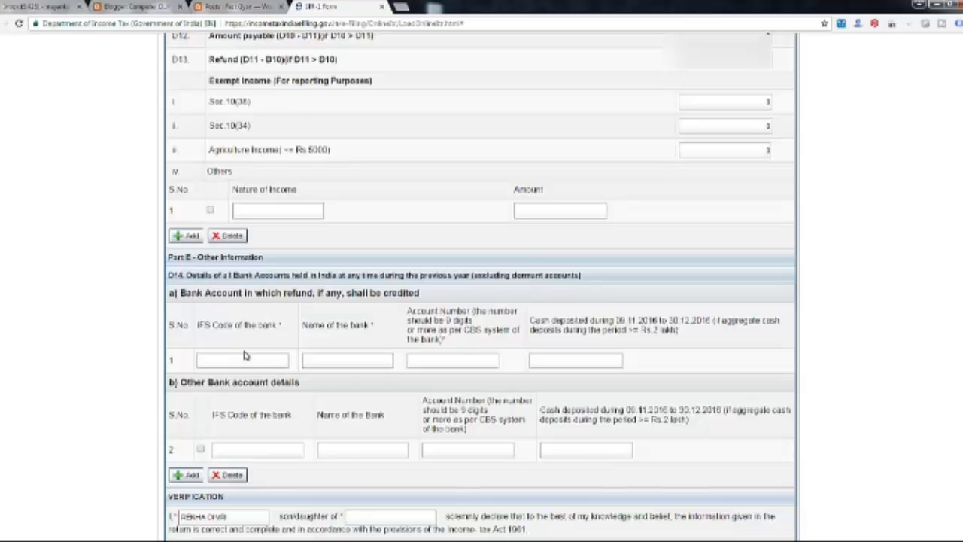
{"action": "scroll", "coordinate": [258, 354], "scroll_direction": "up", "scroll_amount": 3}
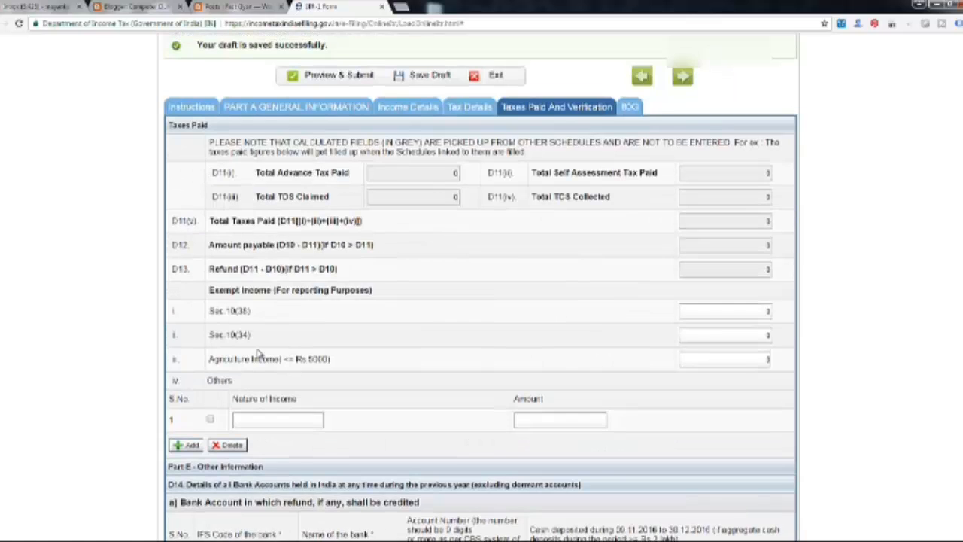
{"action": "scroll", "coordinate": [258, 353], "scroll_direction": "down", "scroll_amount": 4}
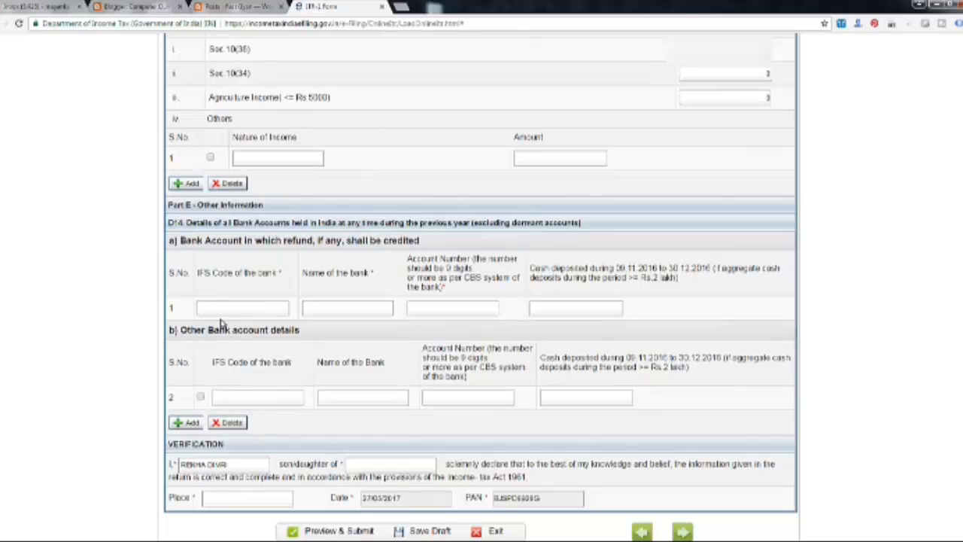
- Fill the refund account's IFS code, bank name and account number in row 1, then save a draft
{"action": "left_click", "coordinate": [240, 309]}
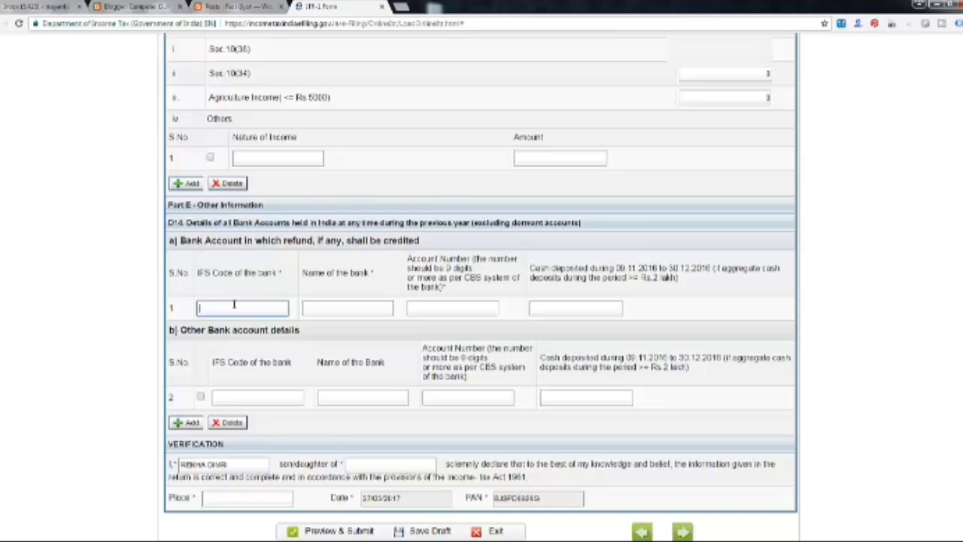
{"action": "type", "text": "sb"}
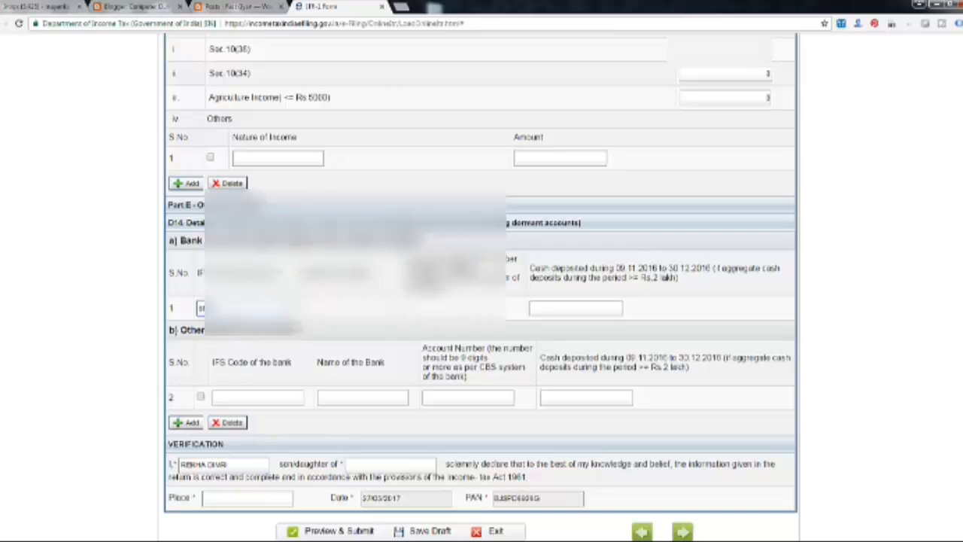
{"action": "type", "text": "n"}
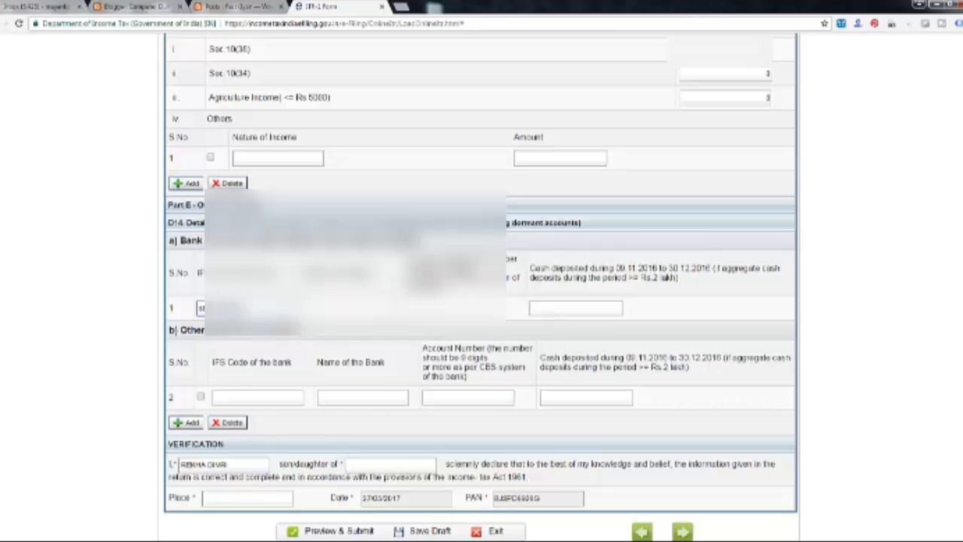
{"action": "left_click", "coordinate": [328, 308]}
{"action": "left_click", "coordinate": [412, 310]}
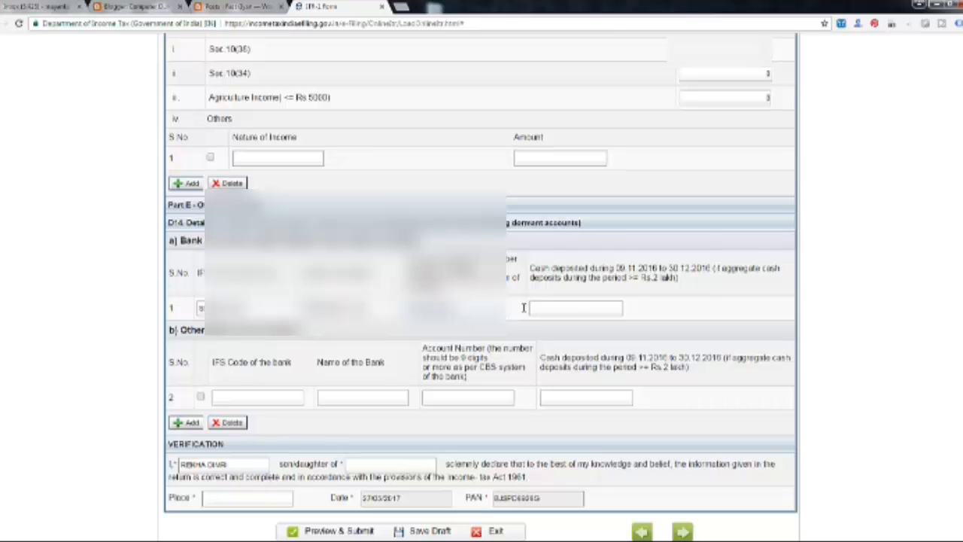
{"action": "left_click", "coordinate": [572, 306]}
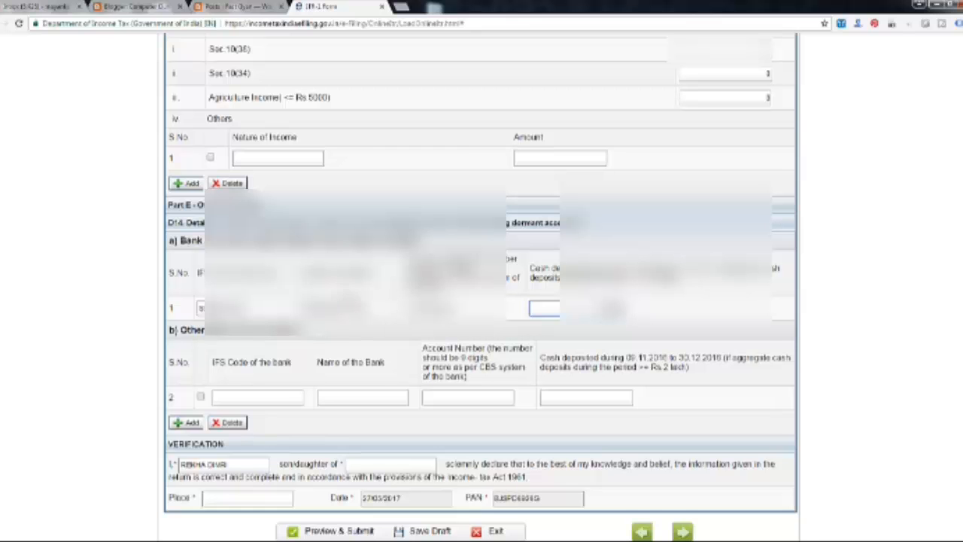
{"action": "scroll", "coordinate": [431, 429], "scroll_direction": "down", "scroll_amount": 2}
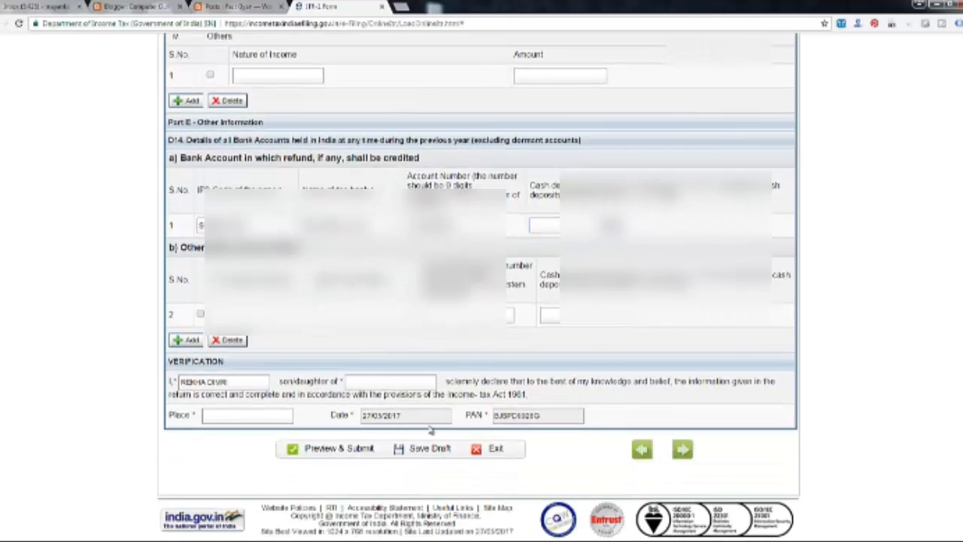
{"action": "left_click", "coordinate": [426, 449]}
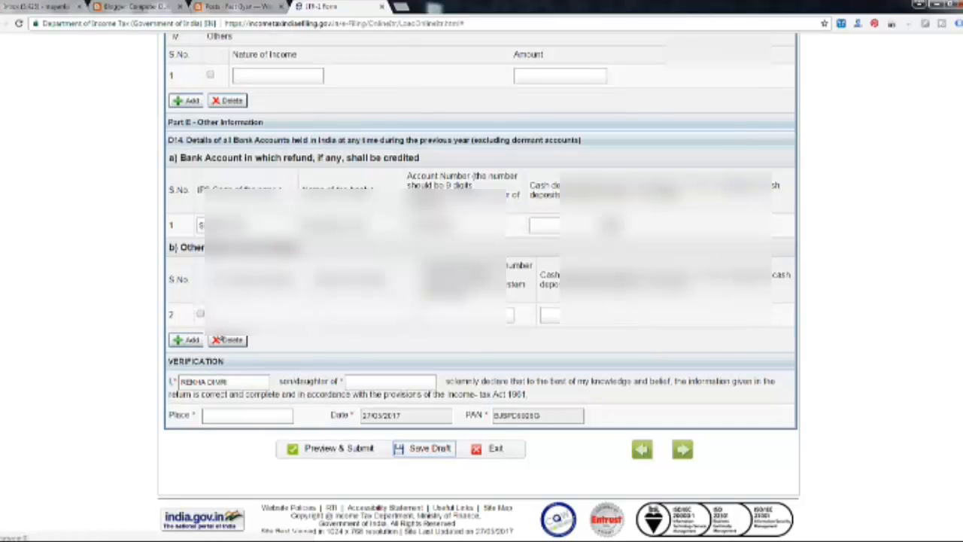
- Add an Other Bank accounts row, dismiss the save reminder, and save the draft
{"action": "left_click", "coordinate": [189, 340]}
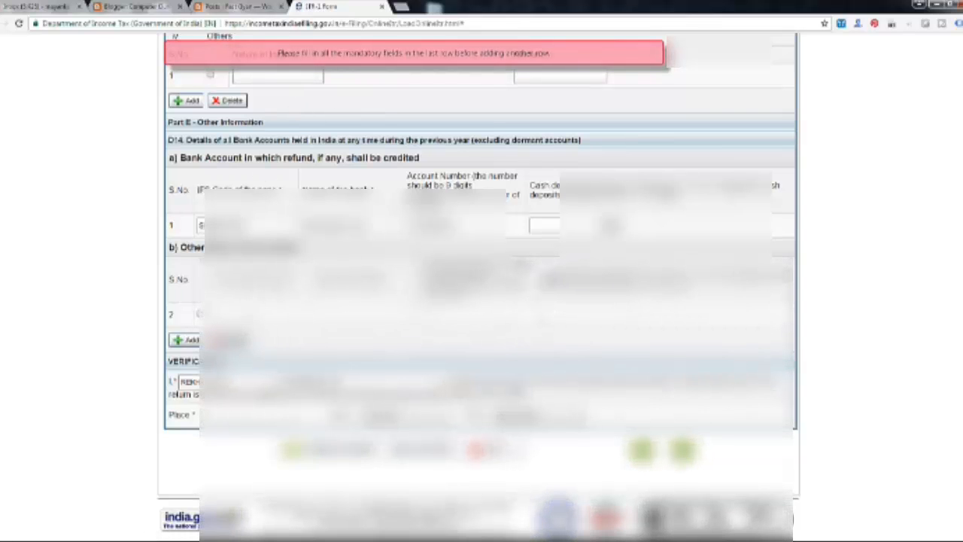
{"action": "scroll", "coordinate": [301, 263], "scroll_direction": "up", "scroll_amount": 1}
{"action": "scroll", "coordinate": [481, 301], "scroll_direction": "up", "scroll_amount": 10}
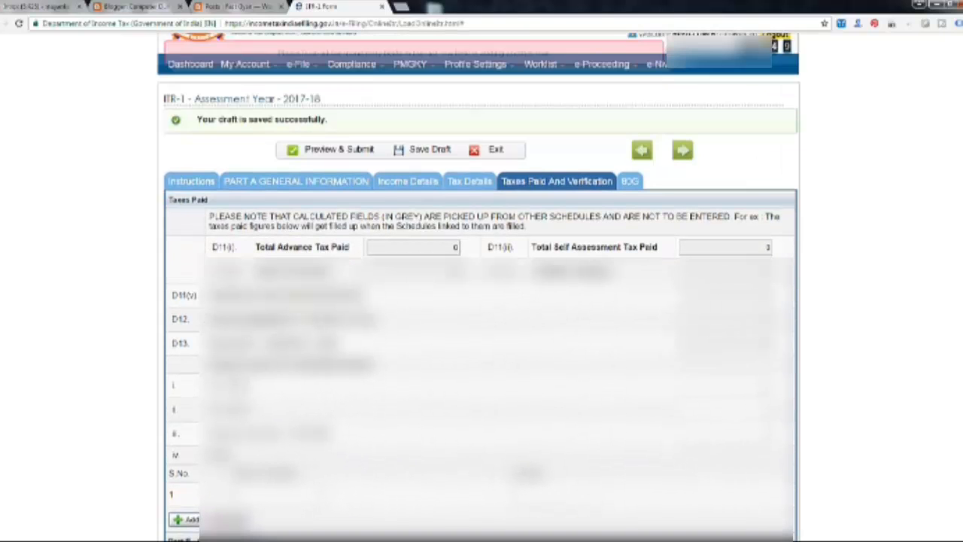
{"action": "left_click", "coordinate": [467, 181]}
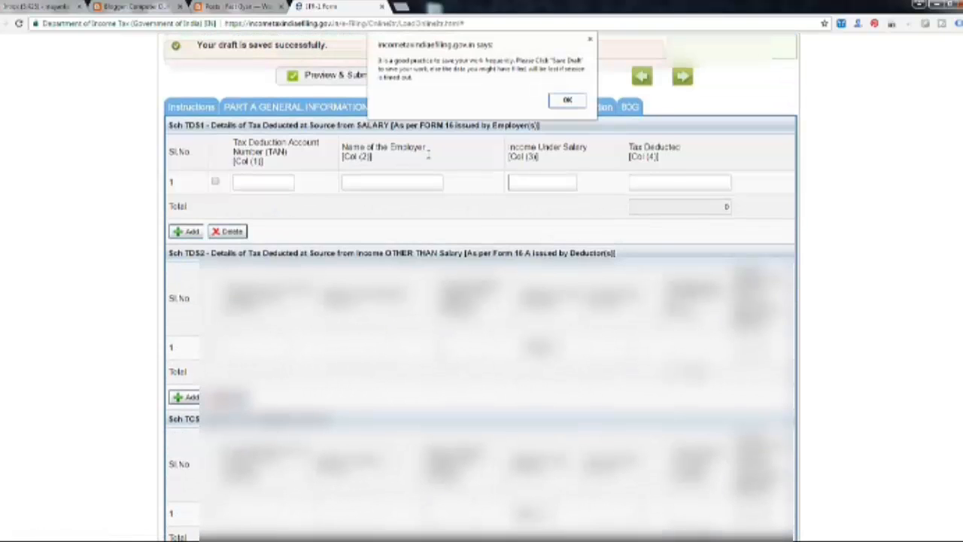
{"action": "left_click", "coordinate": [567, 100]}
{"action": "scroll", "coordinate": [379, 165], "scroll_direction": "up", "scroll_amount": 2}
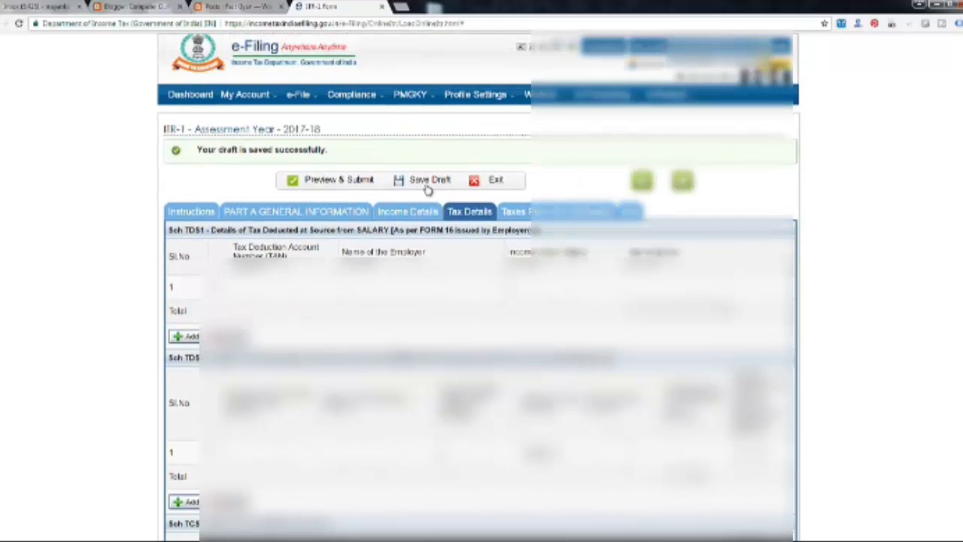
{"action": "left_click", "coordinate": [428, 185]}
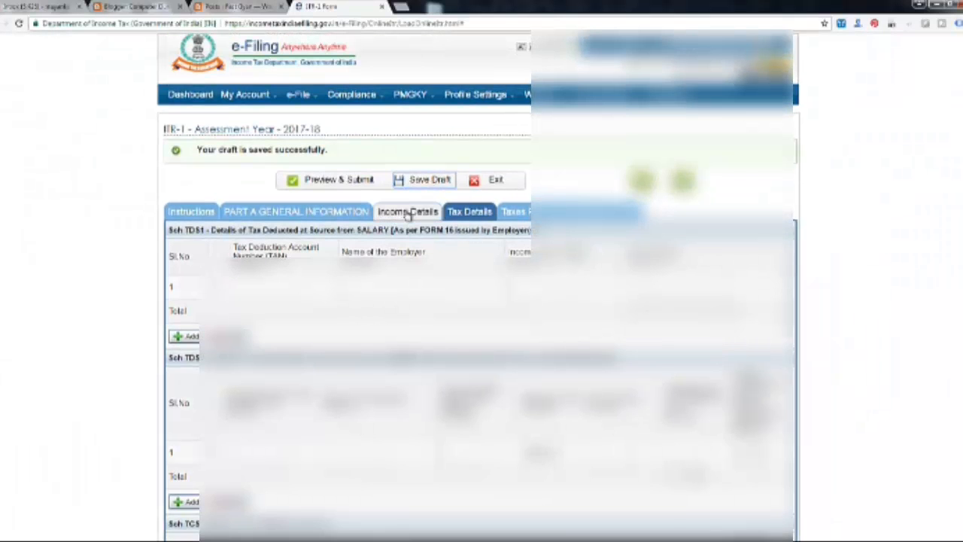
- Check Income Details, then return to the Taxes Paid section
{"action": "left_click", "coordinate": [406, 212]}
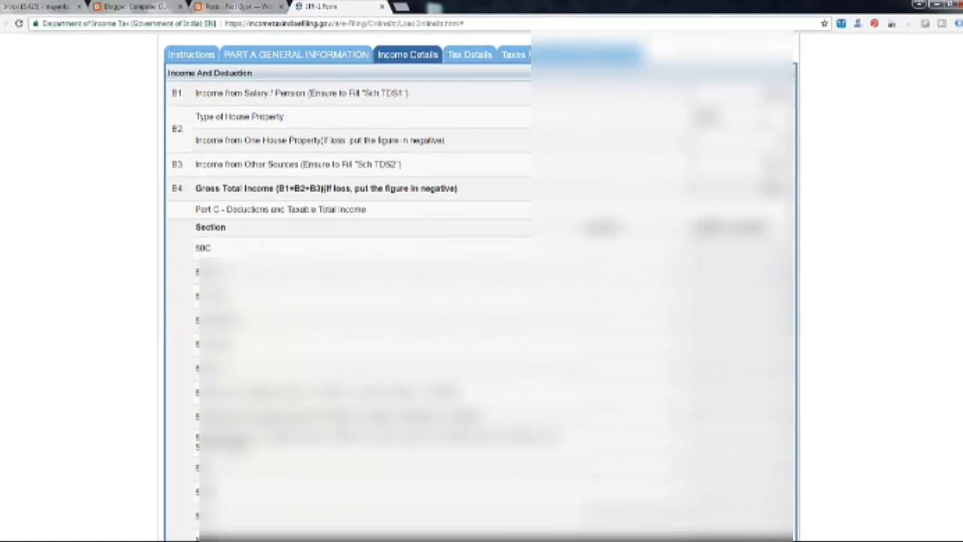
{"action": "scroll", "coordinate": [493, 251], "scroll_direction": "down", "scroll_amount": 5}
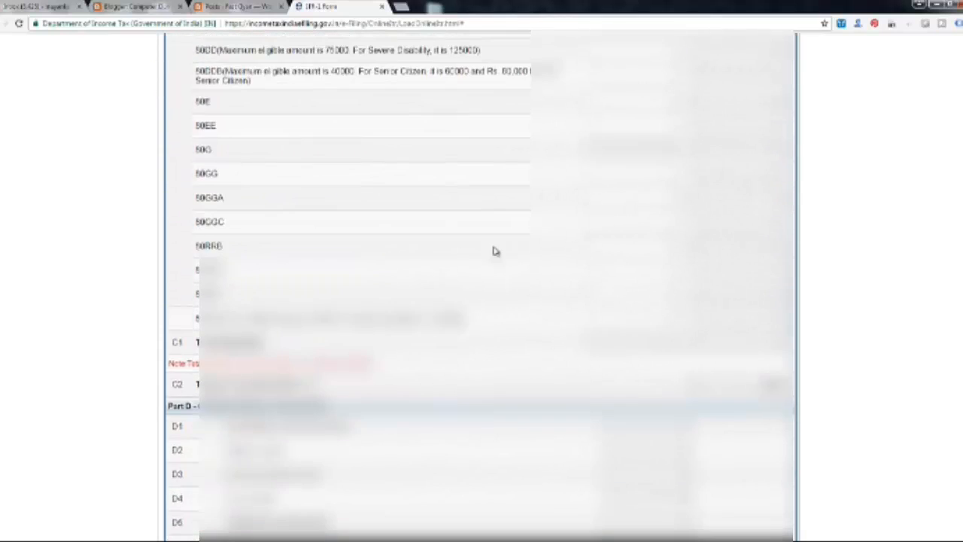
{"action": "scroll", "coordinate": [411, 251], "scroll_direction": "up", "scroll_amount": 8}
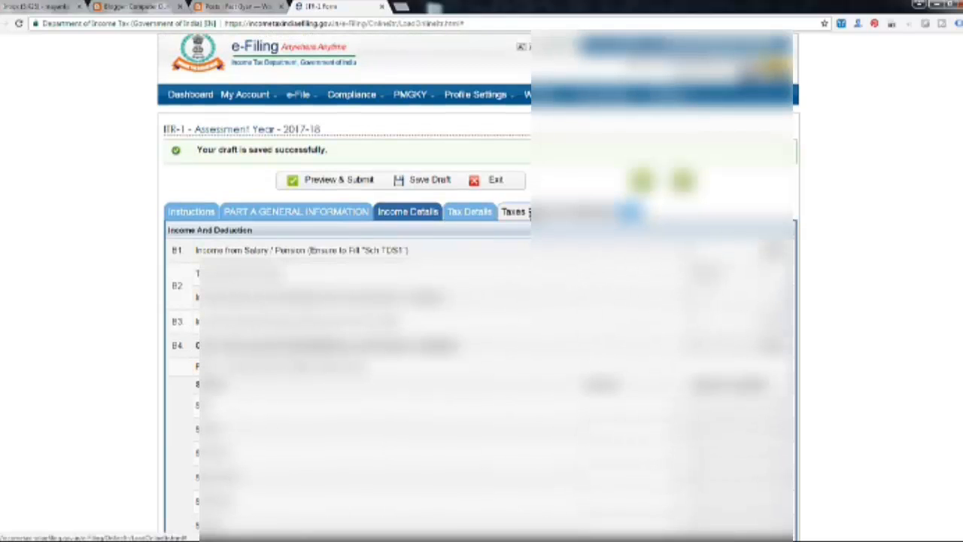
{"action": "left_click", "coordinate": [472, 213]}
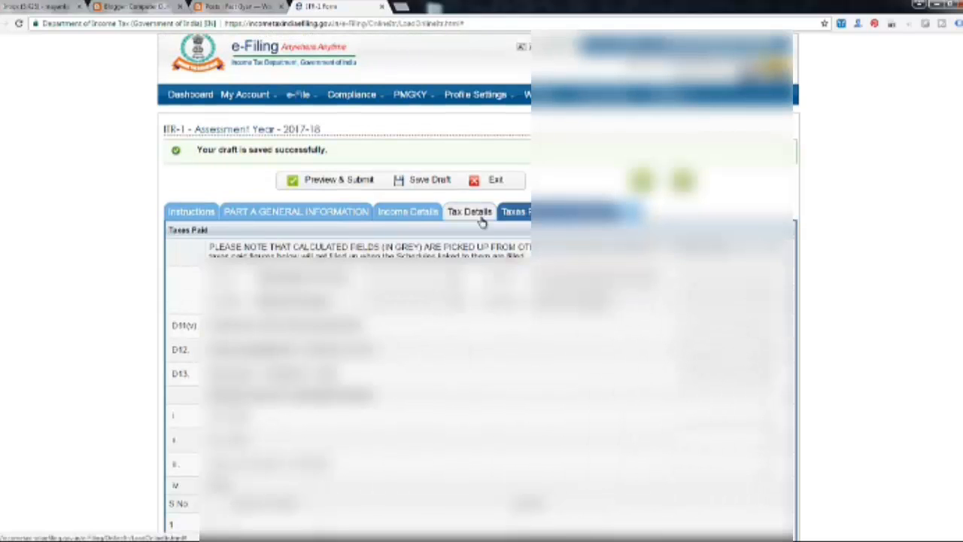
- Attempt Preview & Submit, then enter the taxpayer's e-mail address in General Information
{"action": "left_click", "coordinate": [346, 183]}
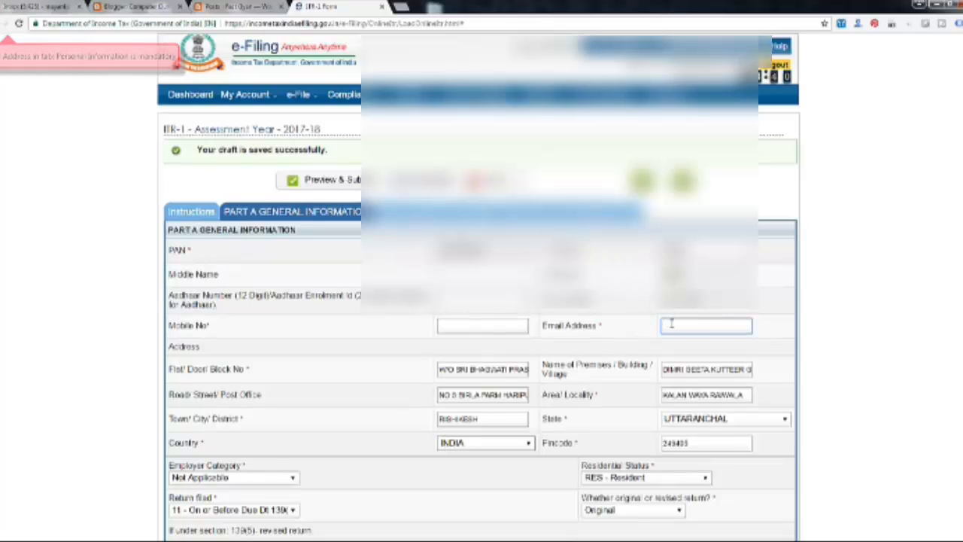
{"action": "type", "text": "nitin"}
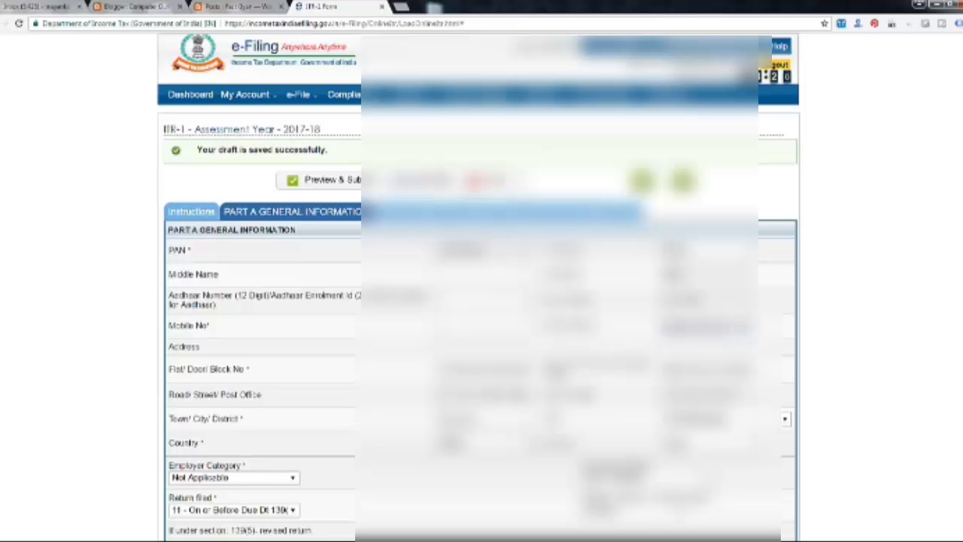
{"action": "scroll", "coordinate": [481, 301], "scroll_direction": "down", "scroll_amount": 2}
{"action": "scroll", "coordinate": [482, 301], "scroll_direction": "down", "scroll_amount": 2}
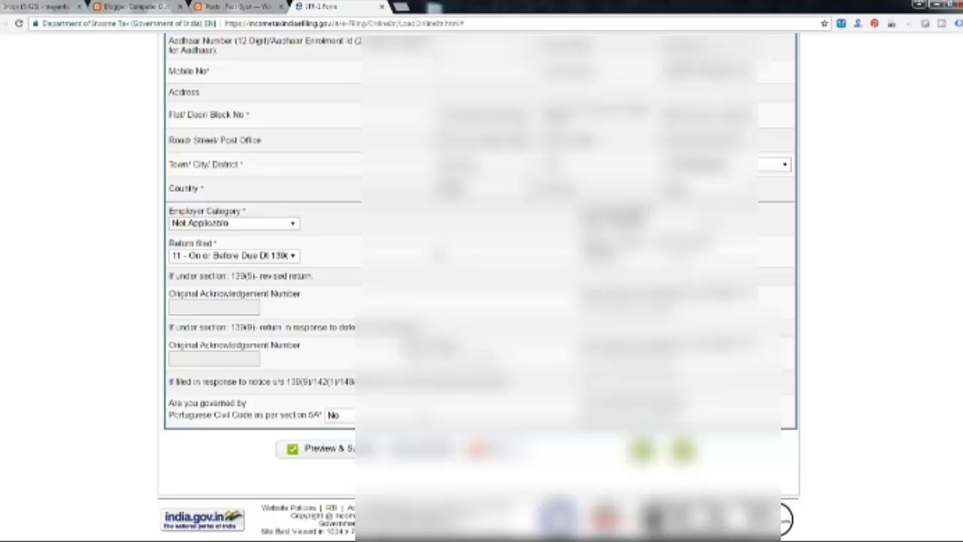
{"action": "scroll", "coordinate": [441, 394], "scroll_direction": "up", "scroll_amount": 5}
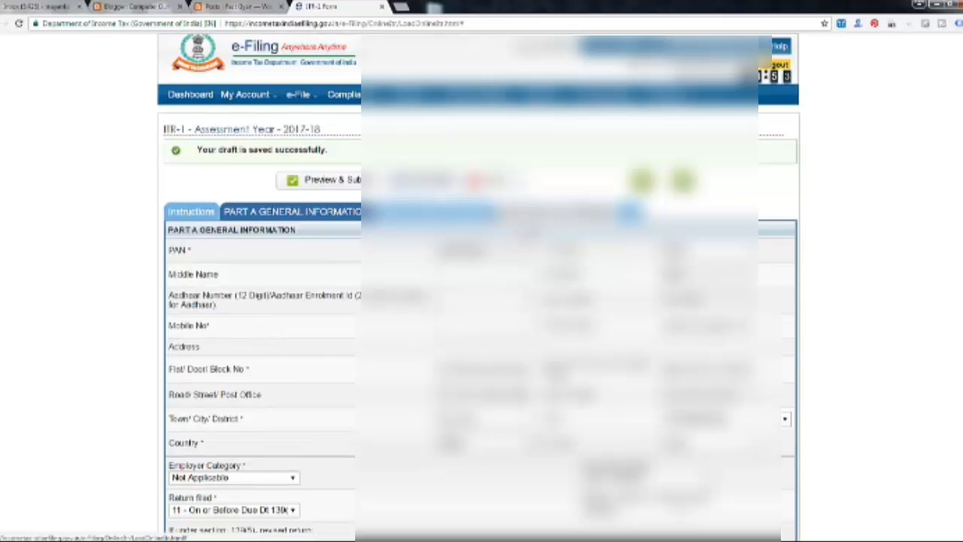
- Go to the Income Details tab and review the deductions and Part D tax computation
{"action": "left_click", "coordinate": [409, 213]}
{"action": "scroll", "coordinate": [591, 259], "scroll_direction": "down", "scroll_amount": 11}
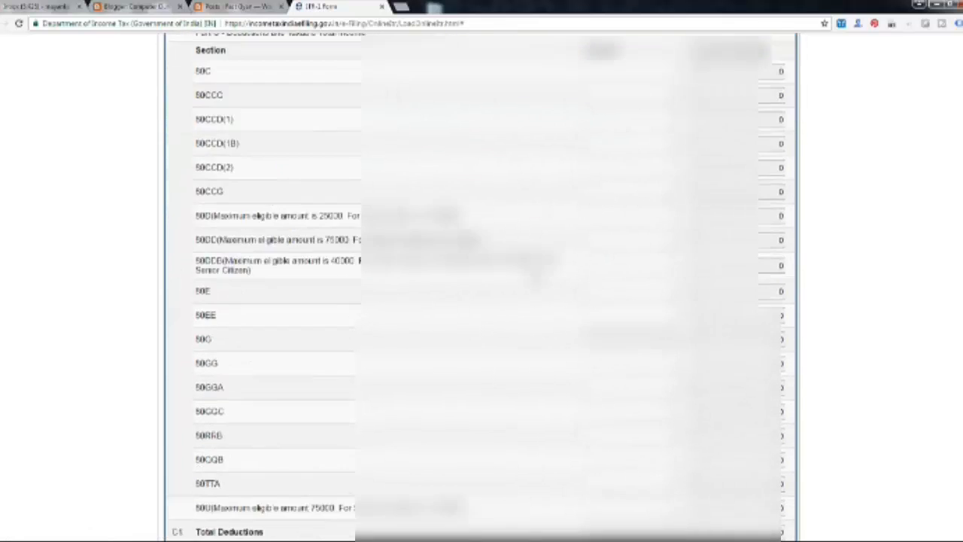
{"action": "scroll", "coordinate": [535, 276], "scroll_direction": "down", "scroll_amount": 4}
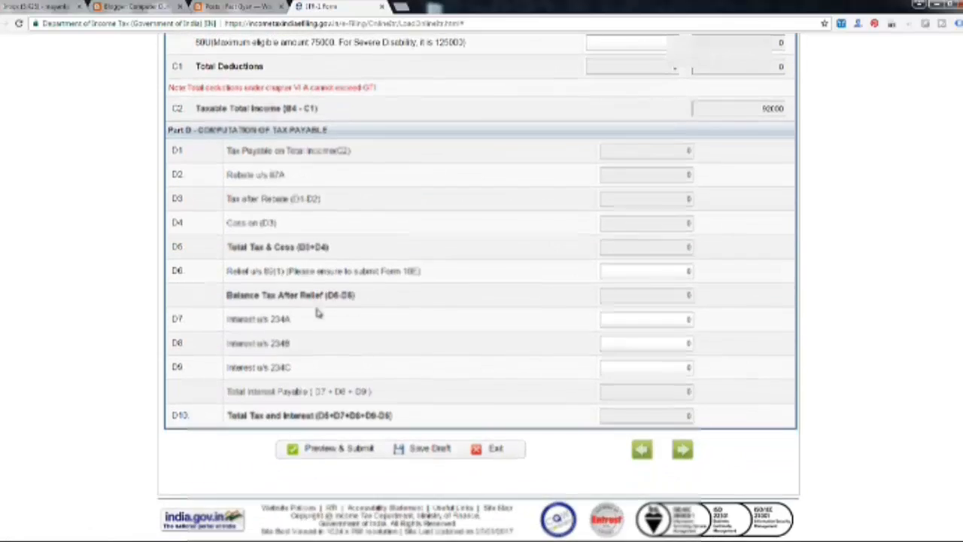
{"action": "scroll", "coordinate": [367, 311], "scroll_direction": "up", "scroll_amount": 6}
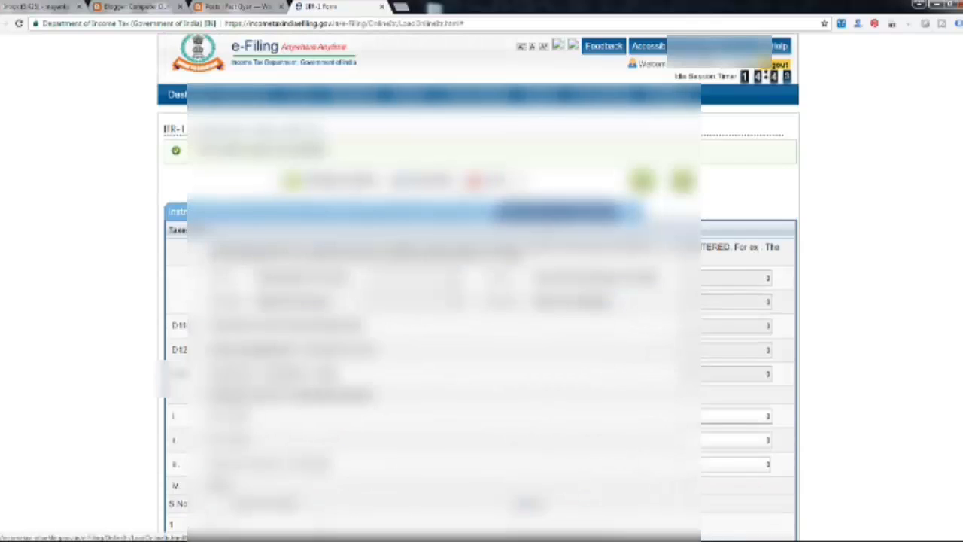
{"action": "scroll", "coordinate": [482, 286], "scroll_direction": "down", "scroll_amount": 15}
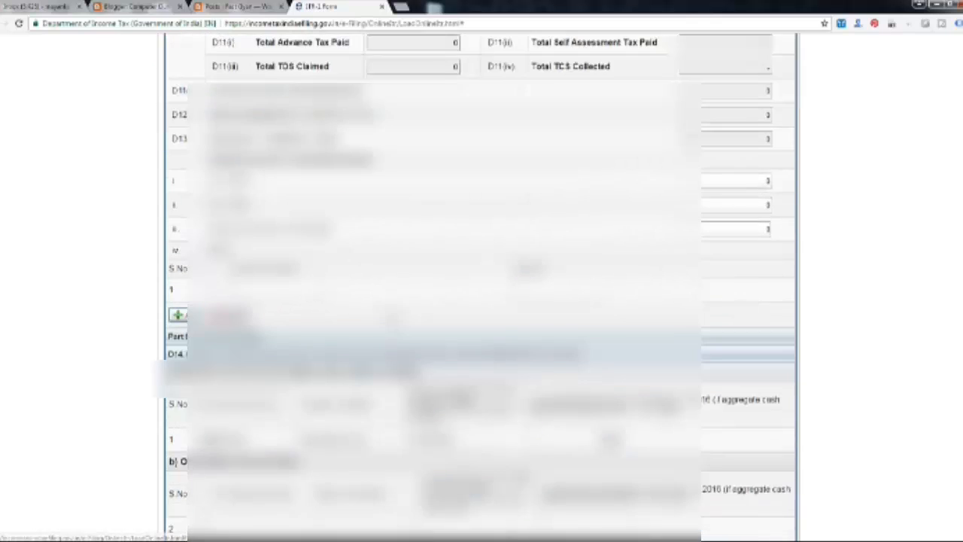
{"action": "scroll", "coordinate": [92, 361], "scroll_direction": "down", "scroll_amount": 1}
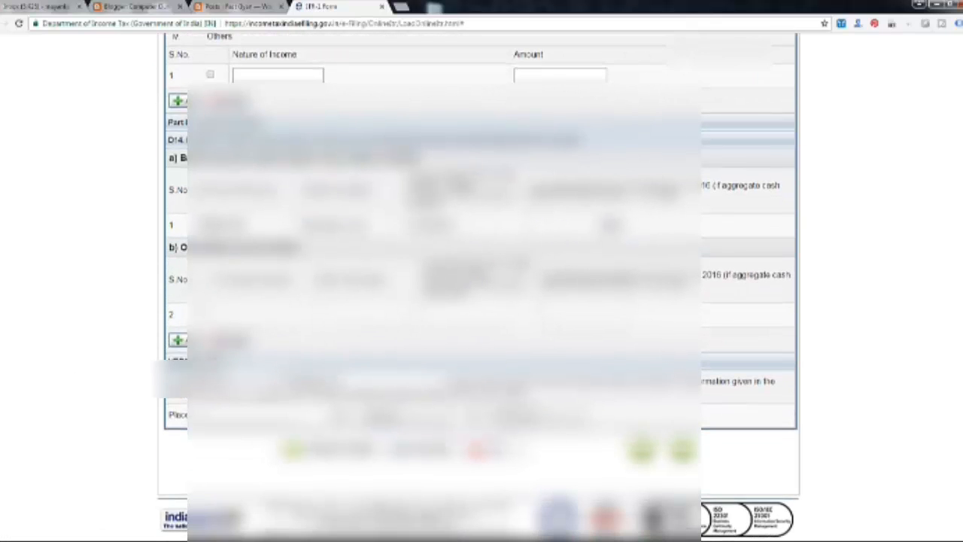